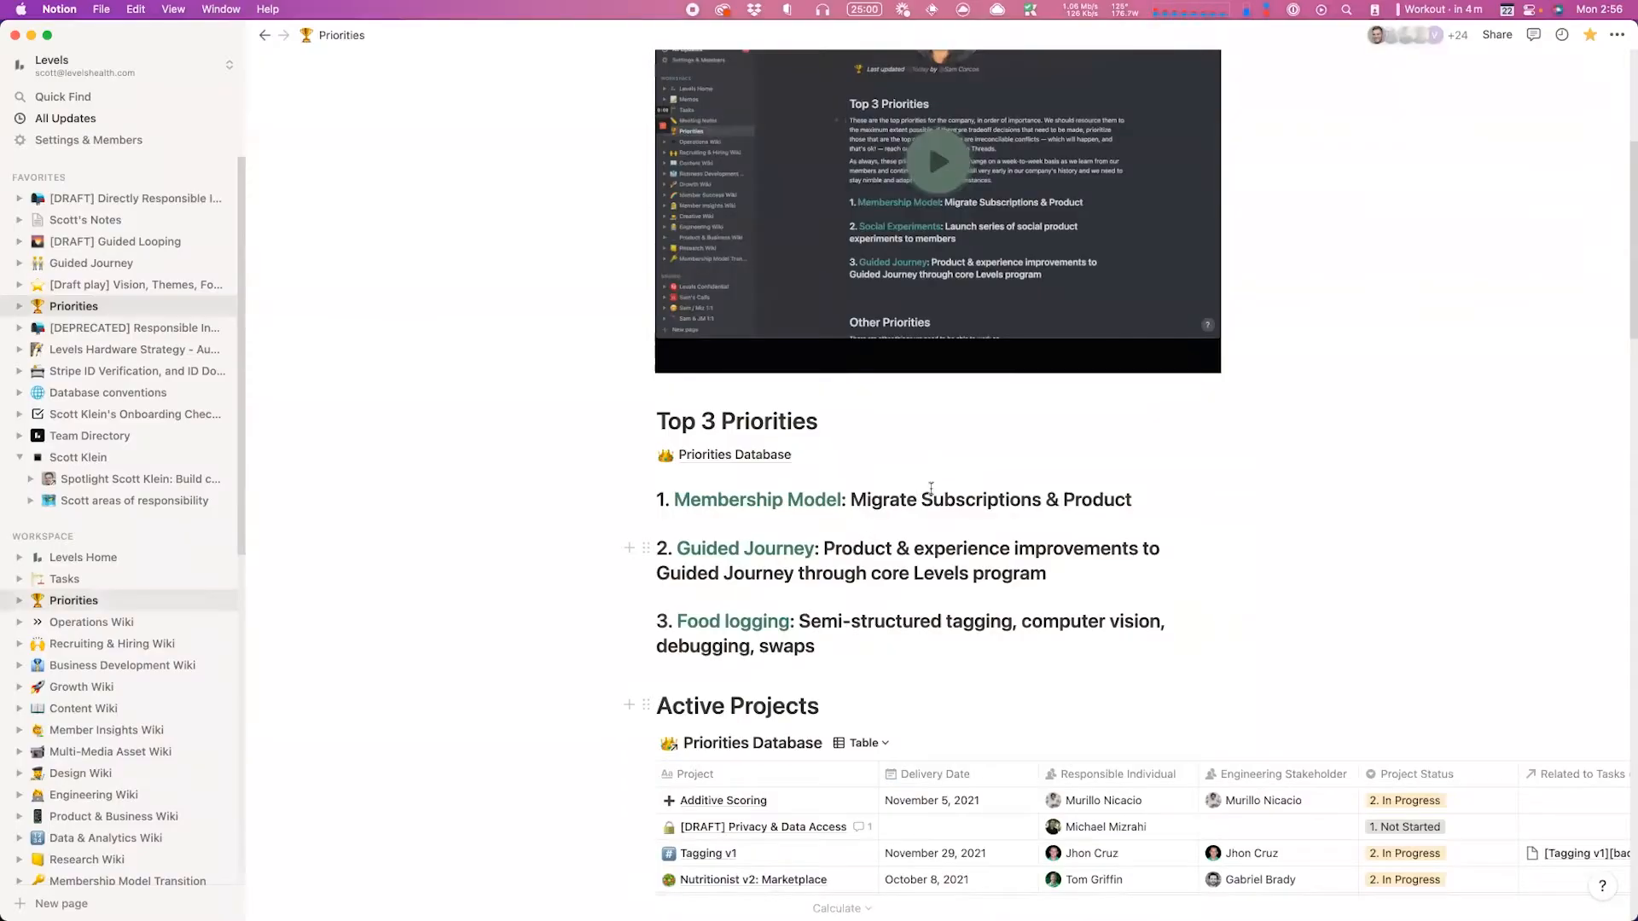
# Step: Scroll down so all twelve projects in the Active Projects table are visible
pyautogui.scroll(-3, 956, 486)
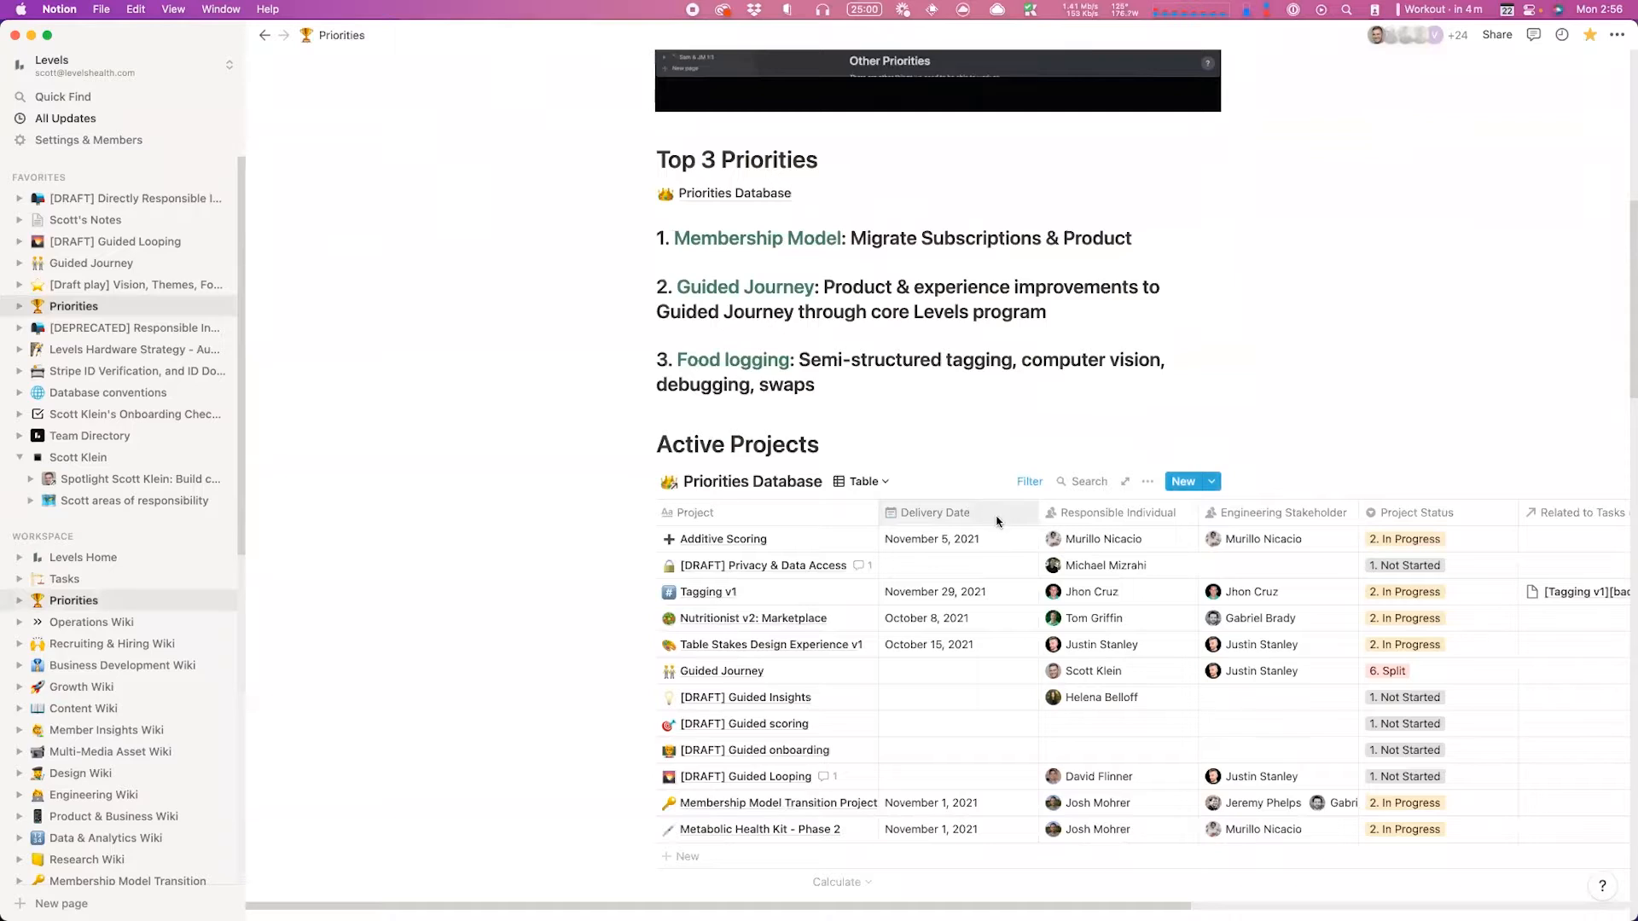
pyautogui.scroll(-2, 1010, 625)
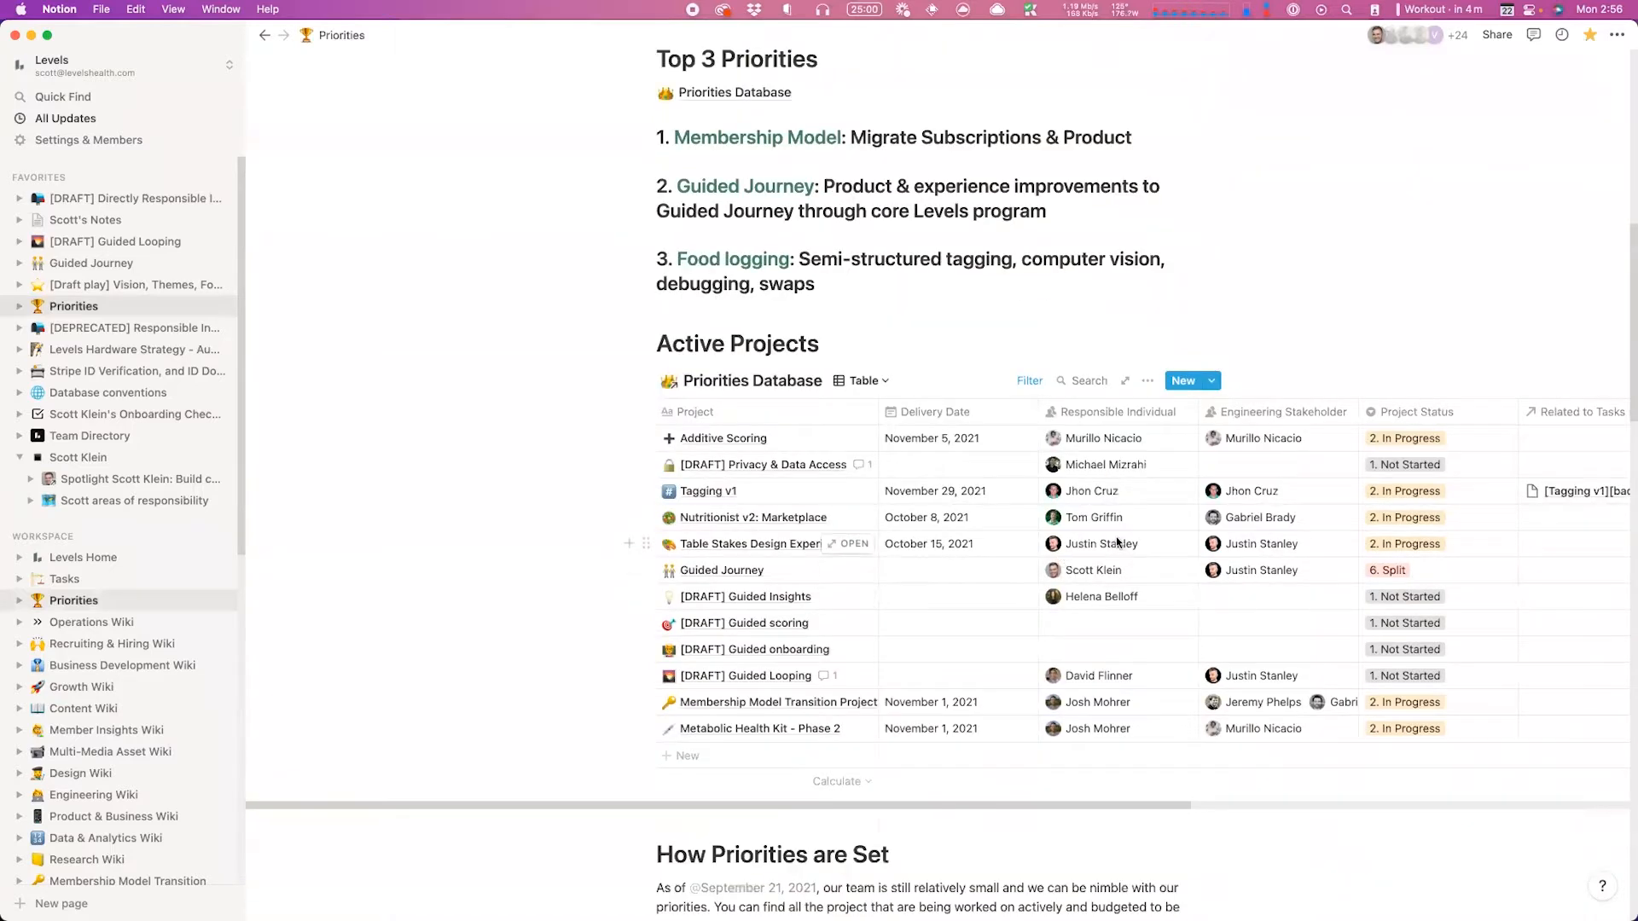
pyautogui.scroll(-1, 1148, 579)
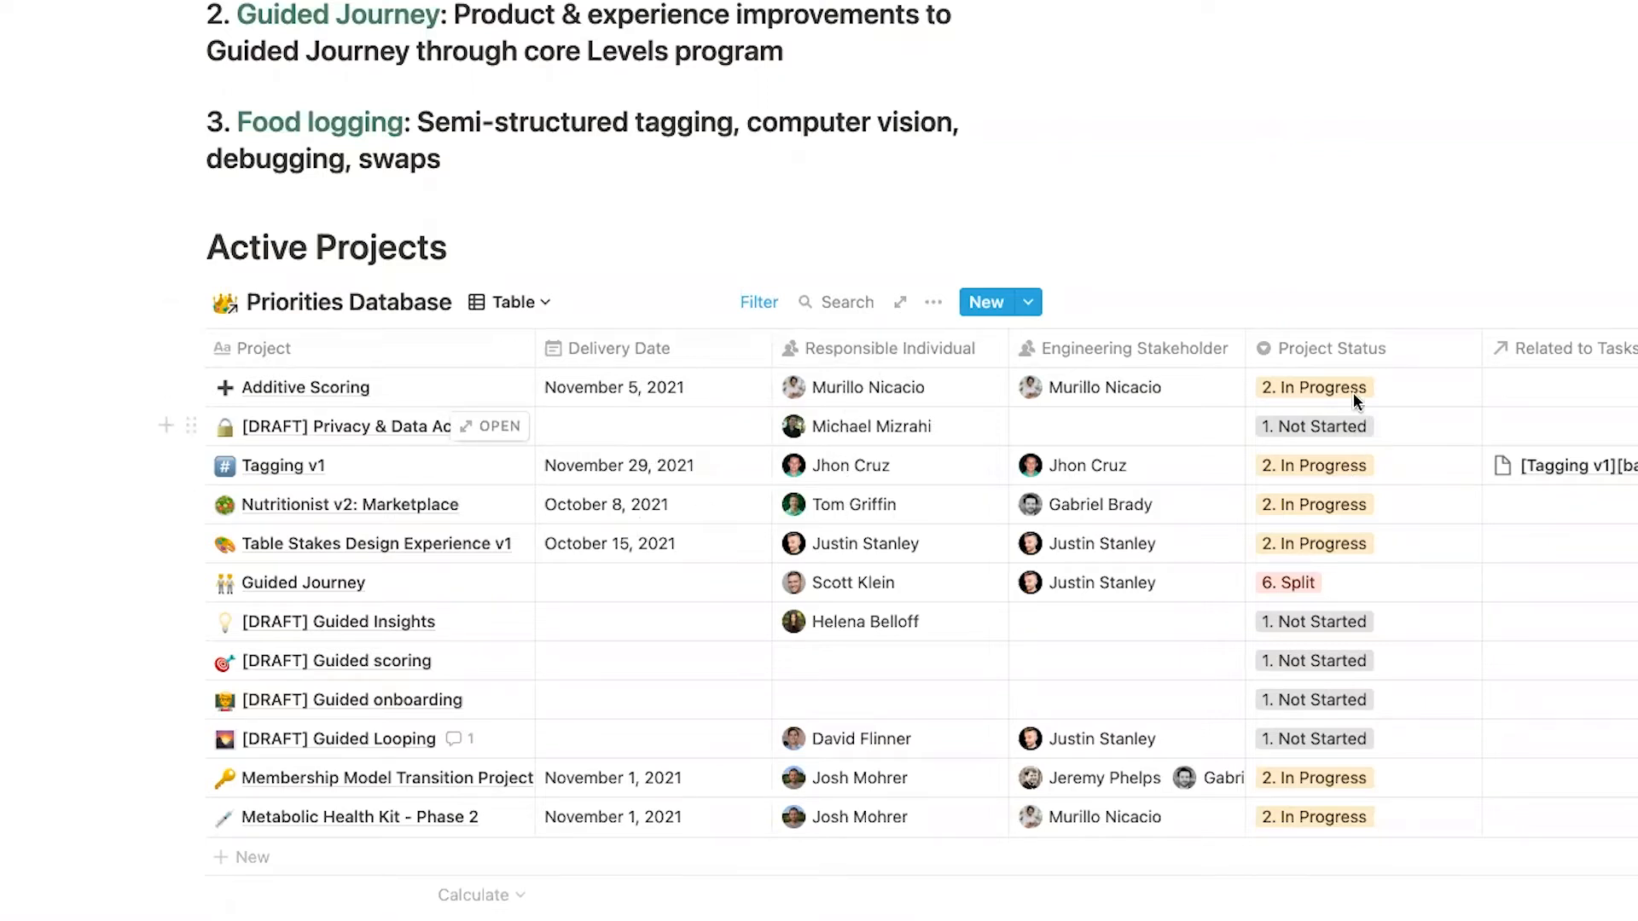
# Step: Review Privacy's status choices and the filter excluding 3. Shipped and 4. On Hold, then show Delivery Date's calculations
pyautogui.click(1351, 422)
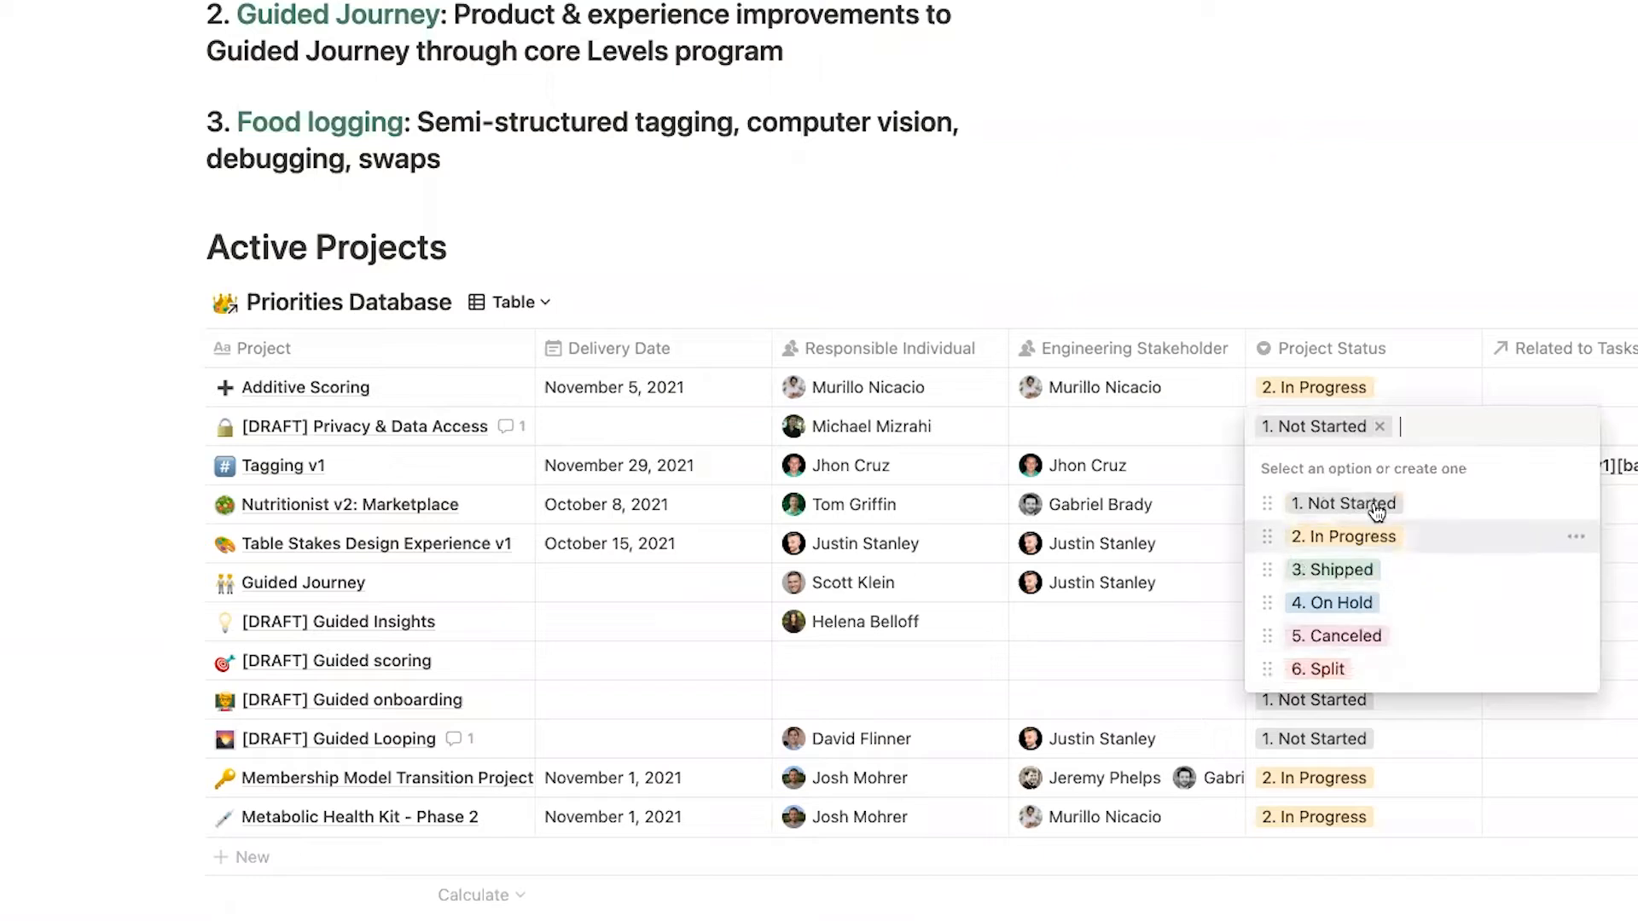
pyautogui.click(1333, 747)
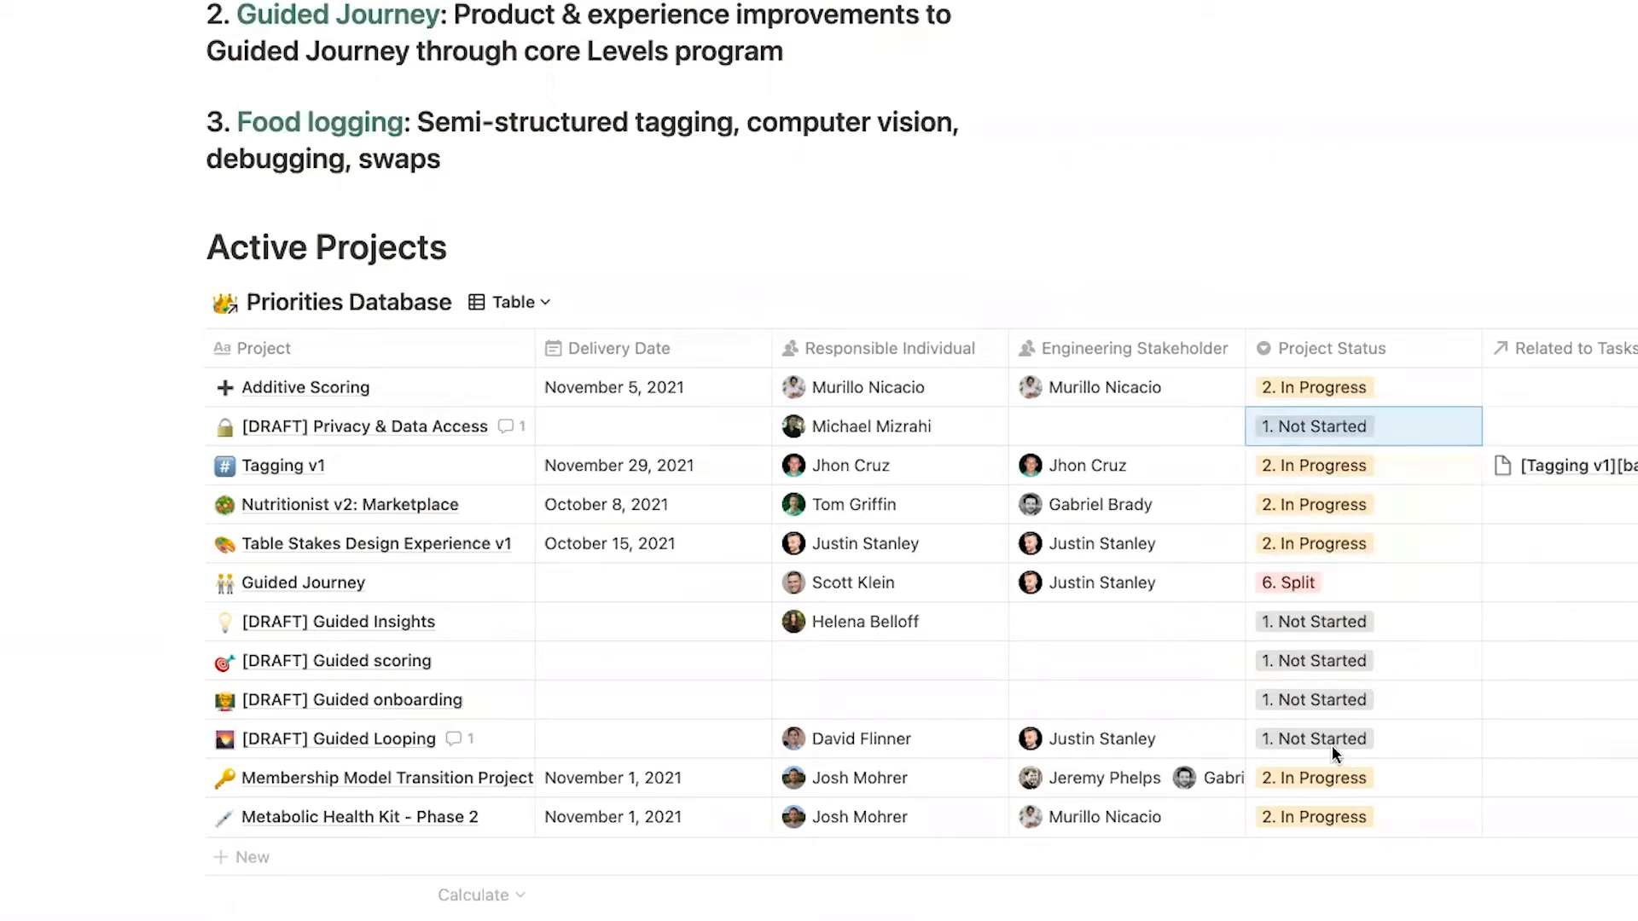
pyautogui.click(755, 302)
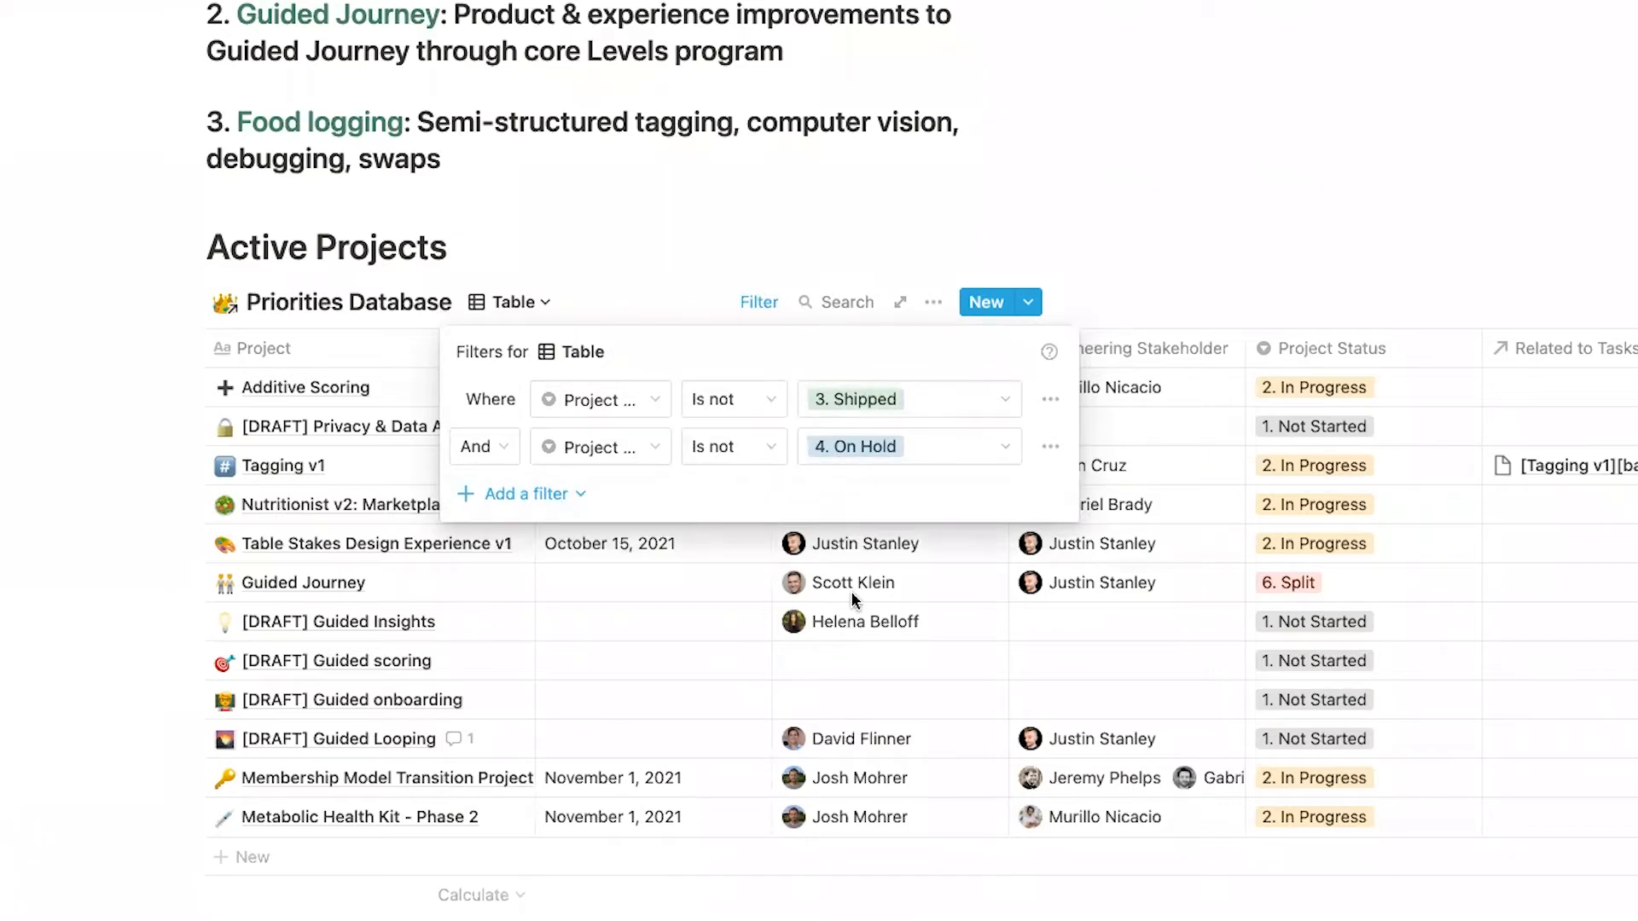
pyautogui.click(752, 309)
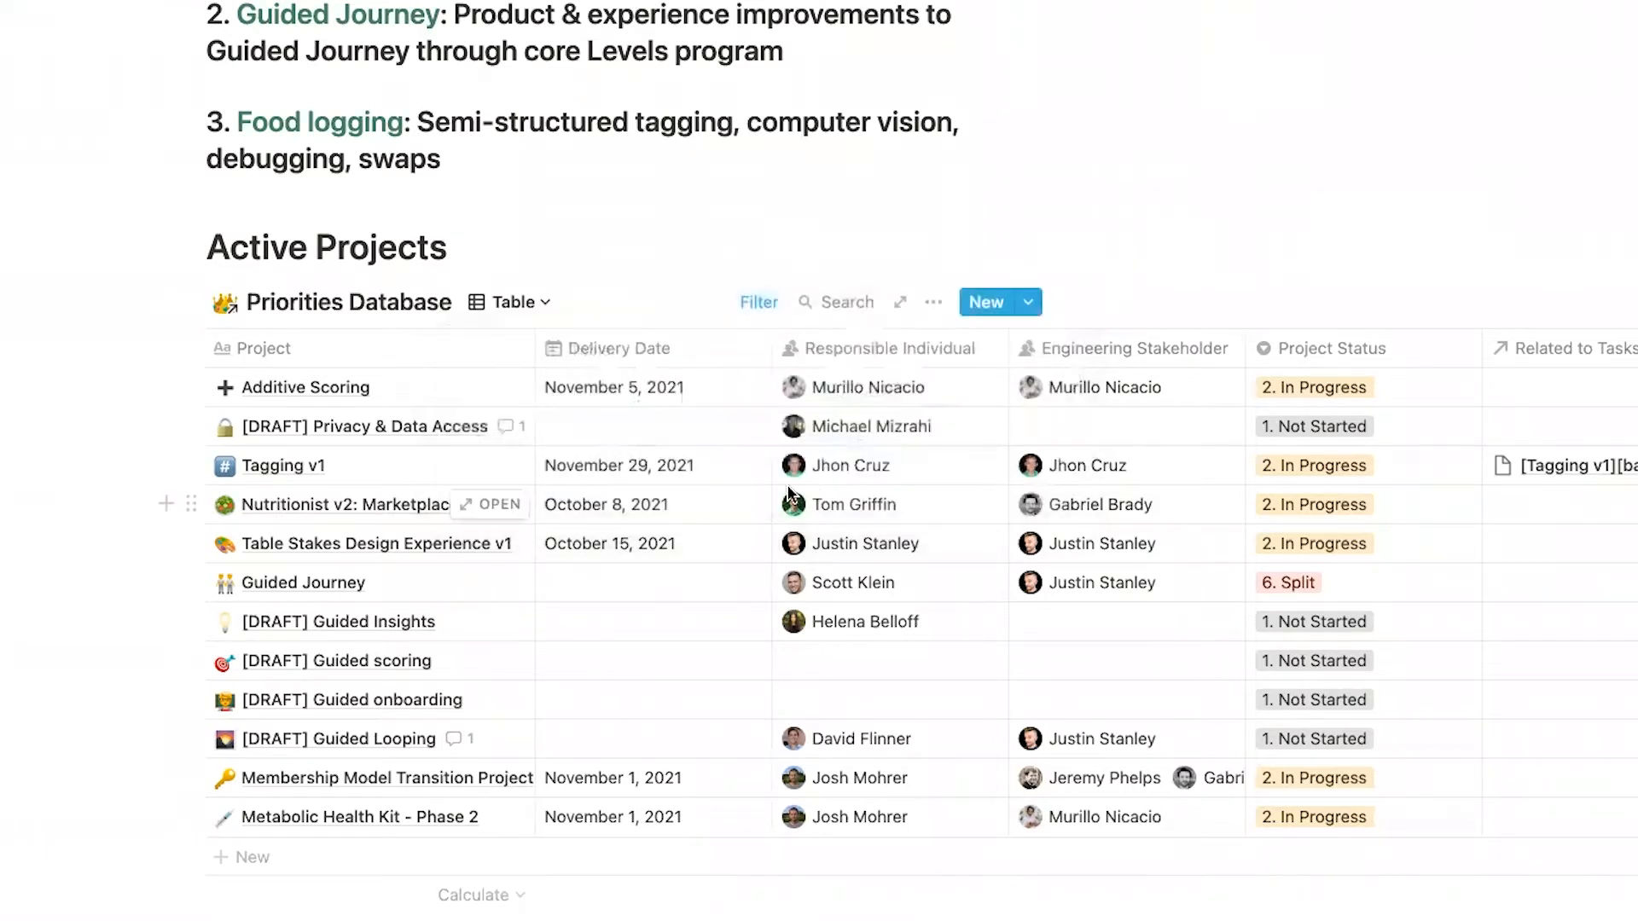
pyautogui.click(690, 896)
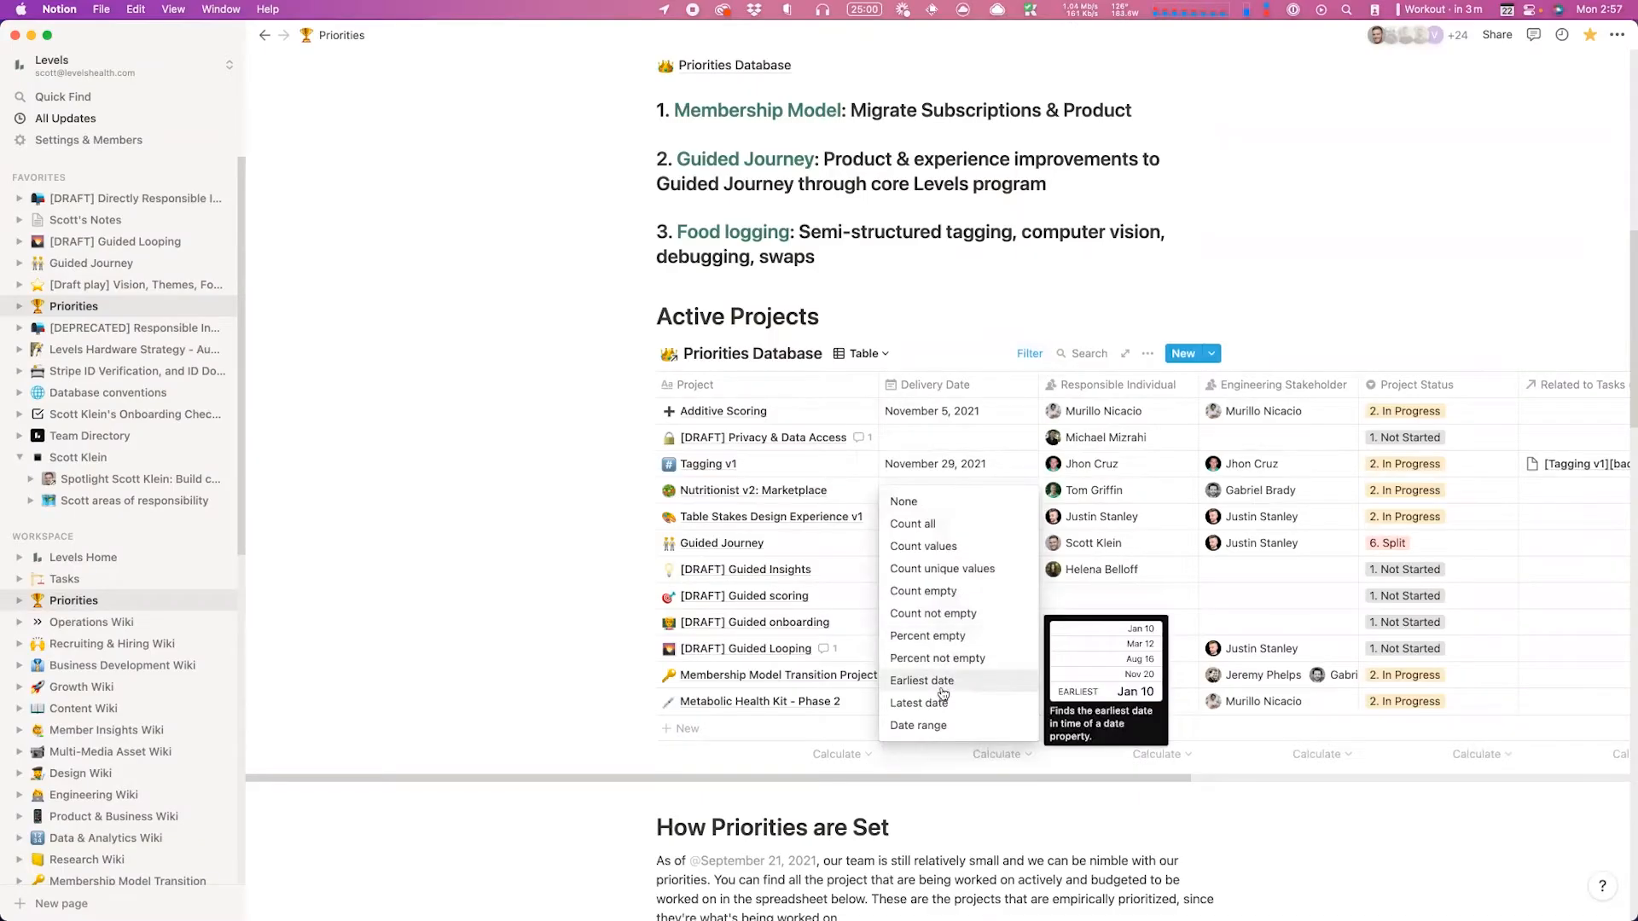
# Step: Set Delivery Date's calculation to Date range then None, and dismiss Guided Journey's date picker unchanged
pyautogui.click(945, 726)
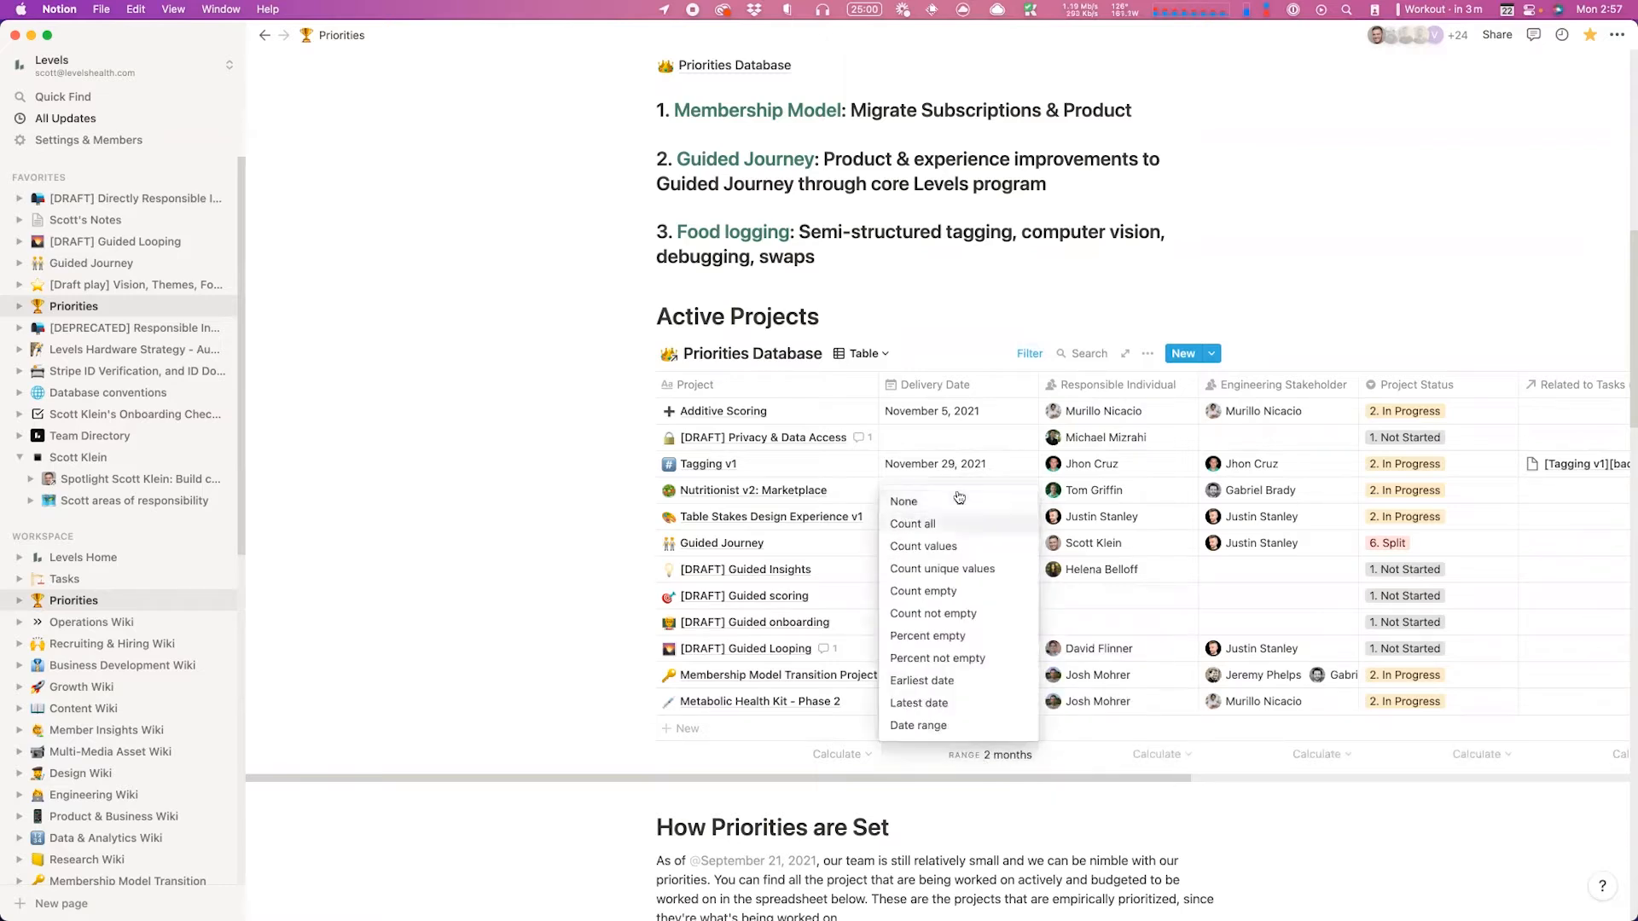
pyautogui.click(950, 504)
pyautogui.click(928, 543)
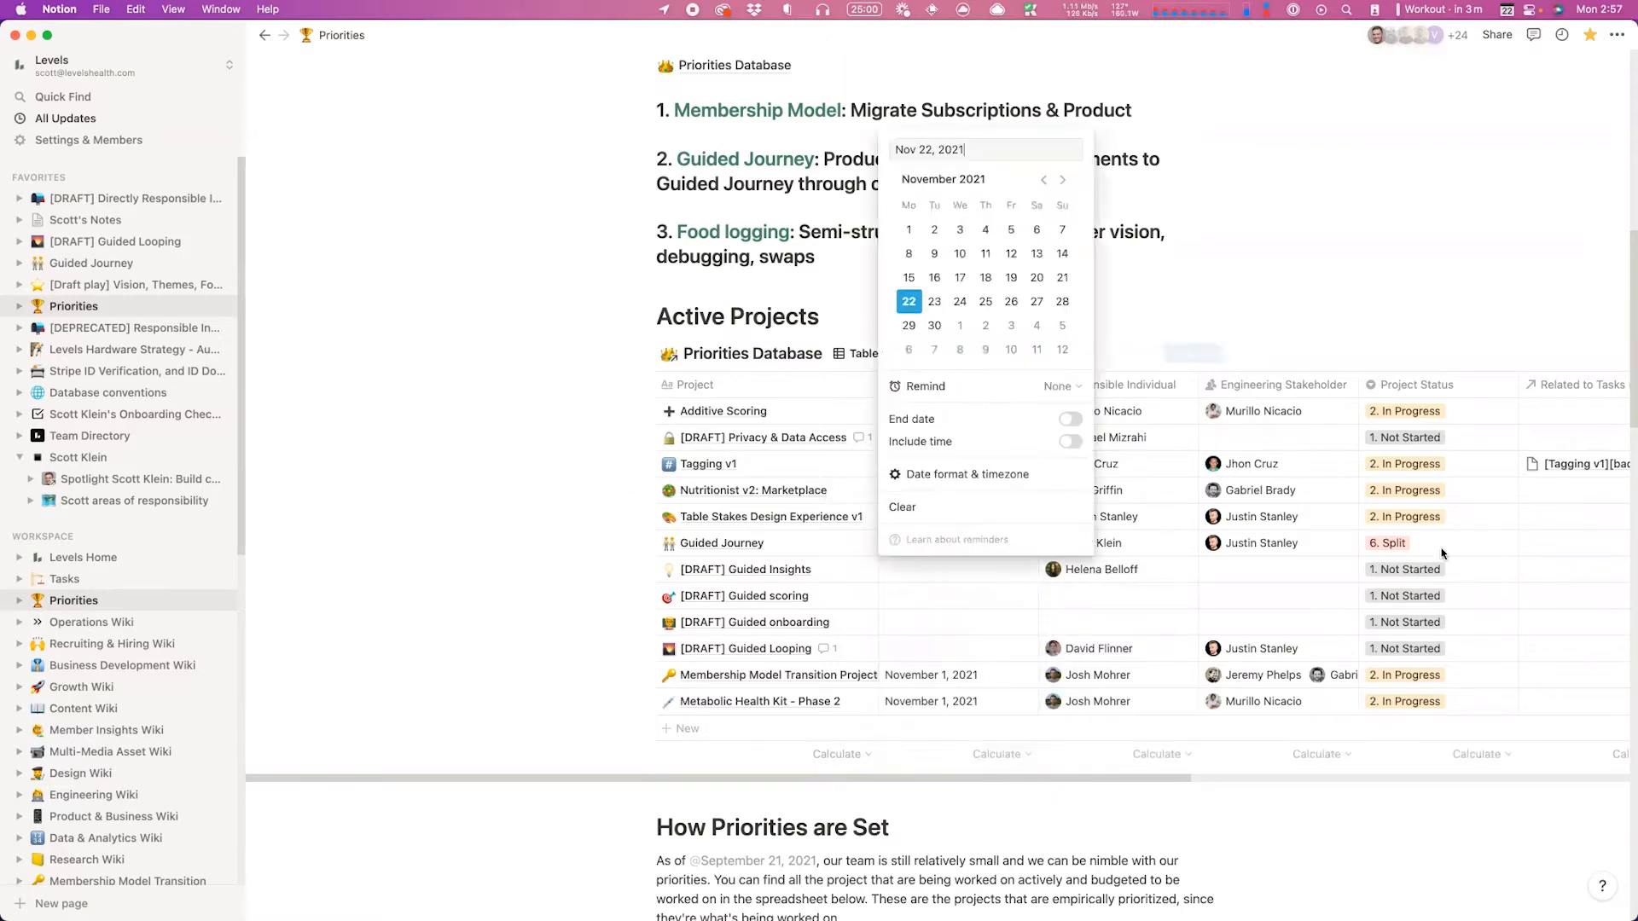
pyautogui.press('Escape')
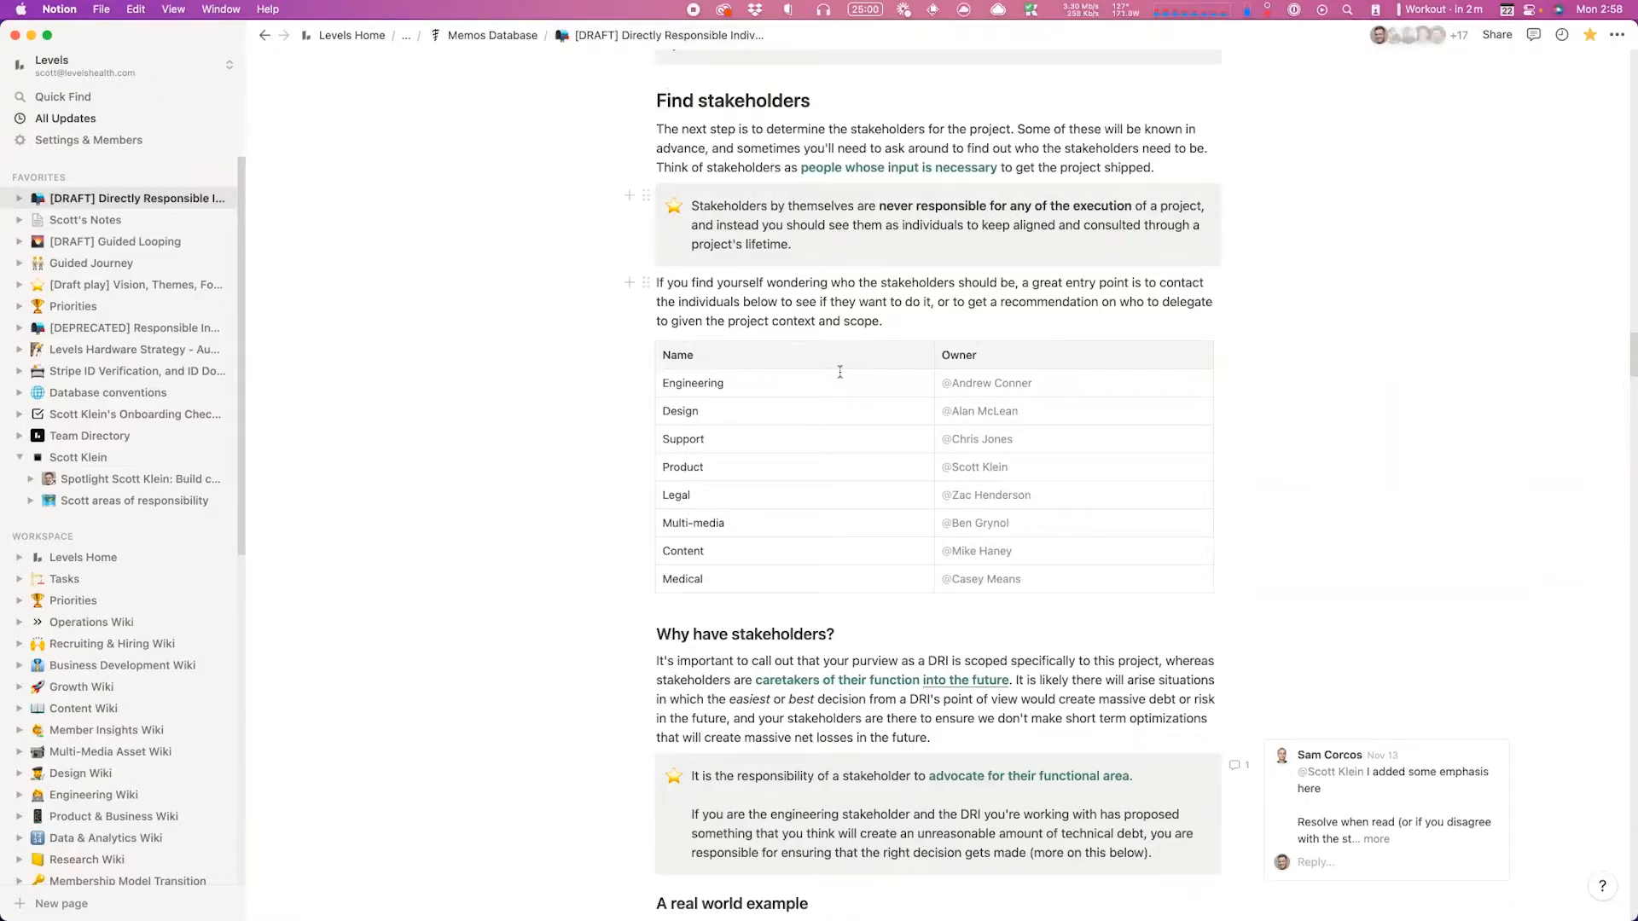
# Step: Convert the stakeholder simple table into a database and make Owner a Person property
pyautogui.click(746, 387)
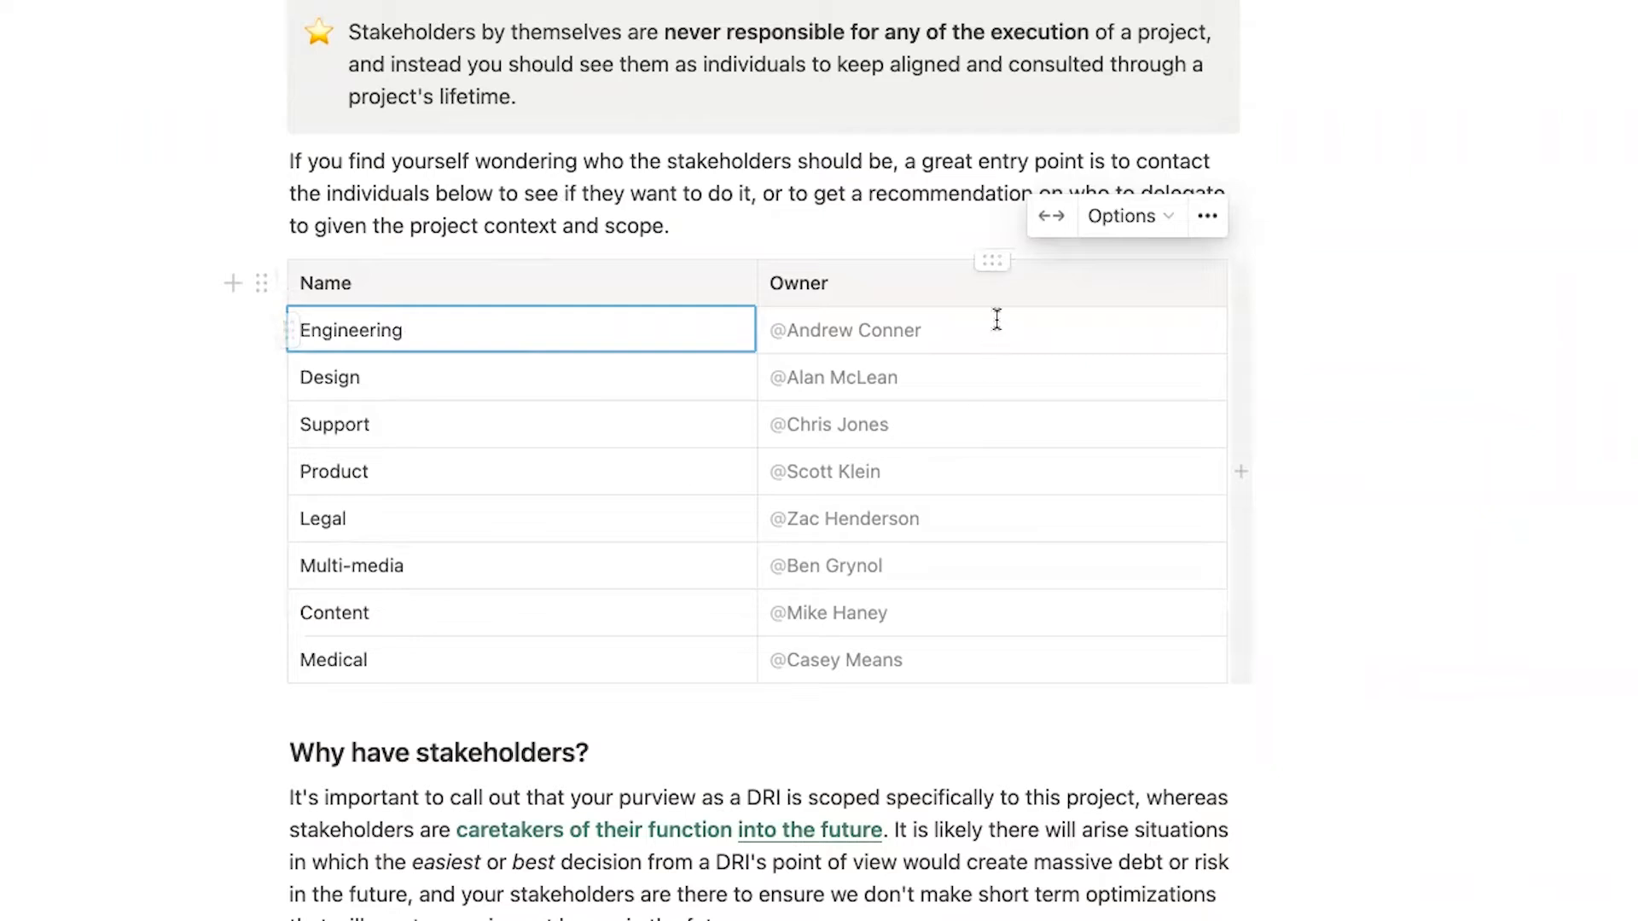
pyautogui.click(1206, 216)
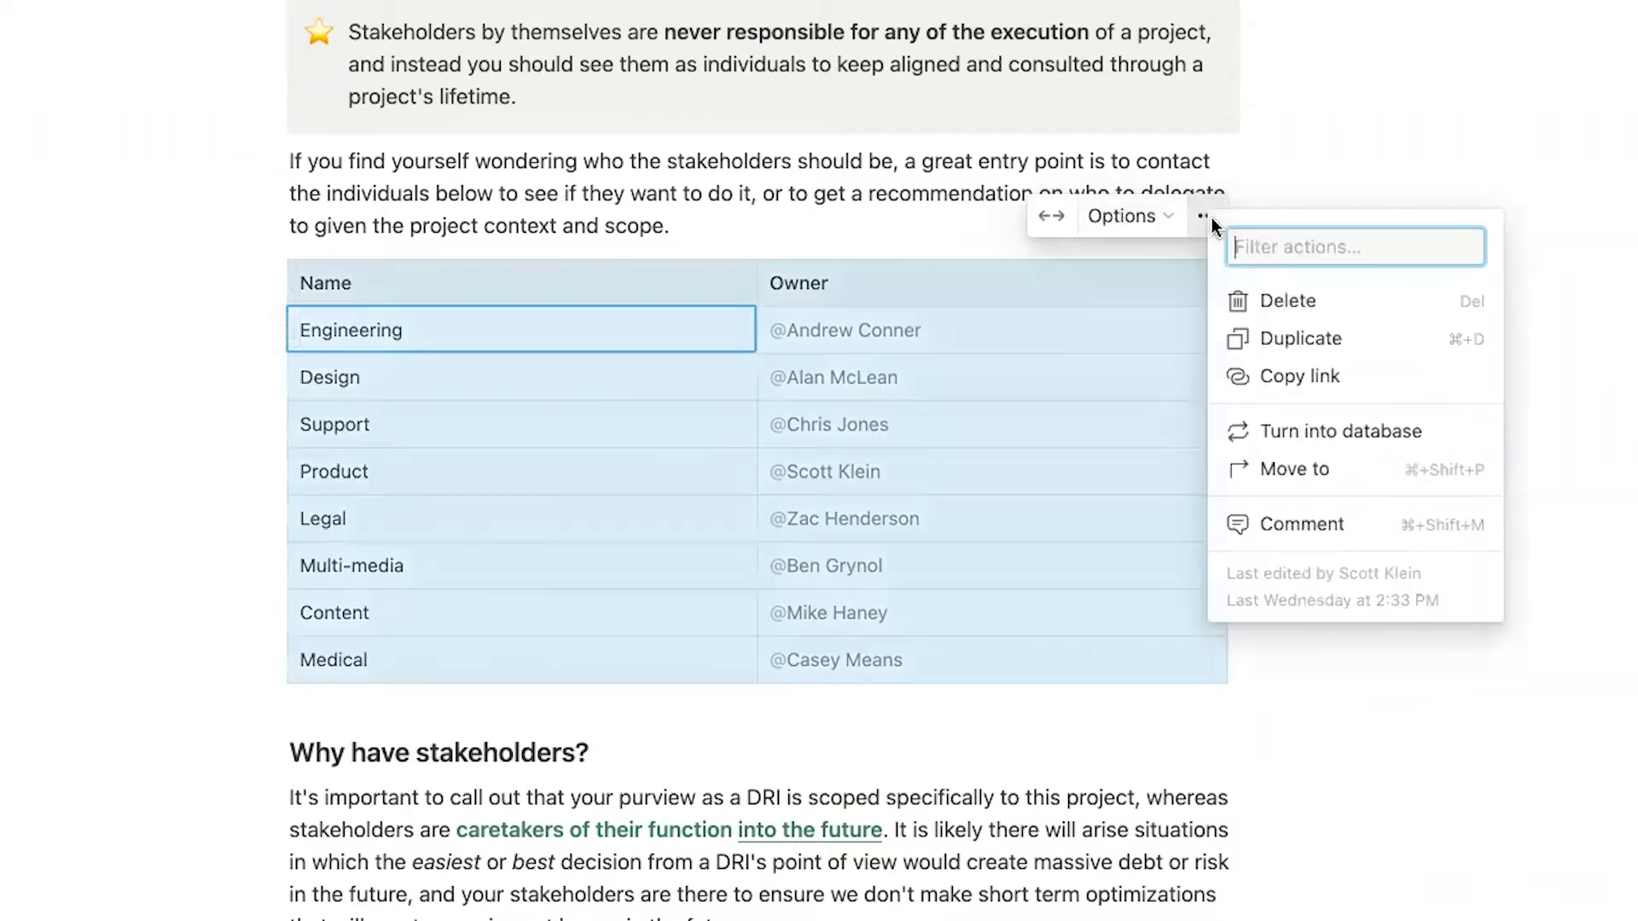
pyautogui.click(1329, 435)
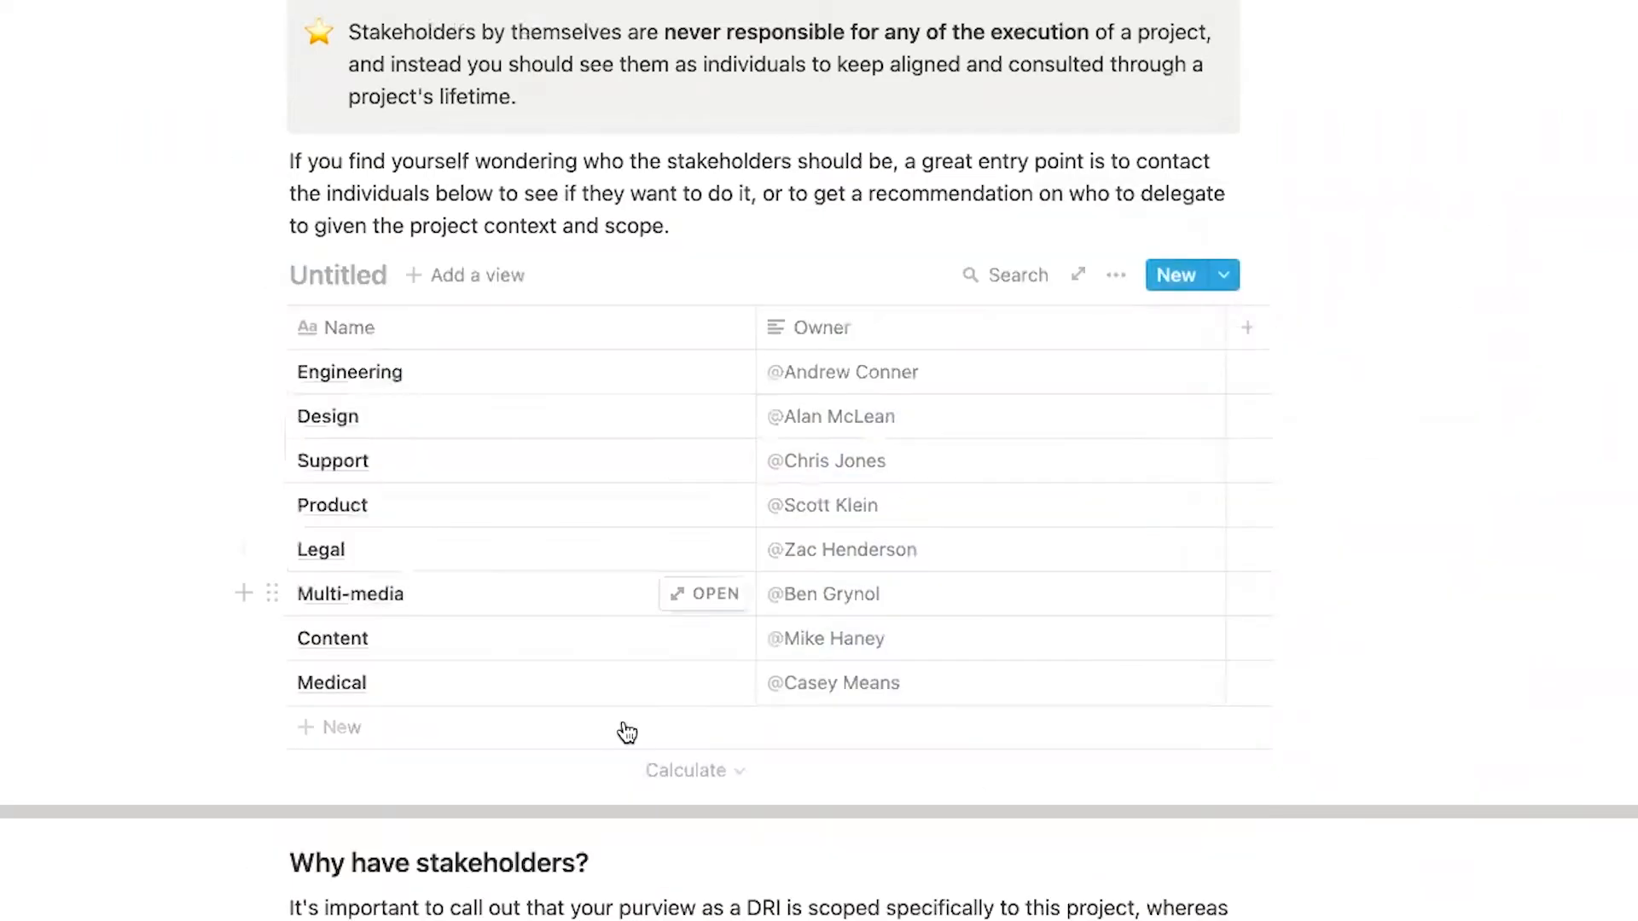
pyautogui.click(996, 361)
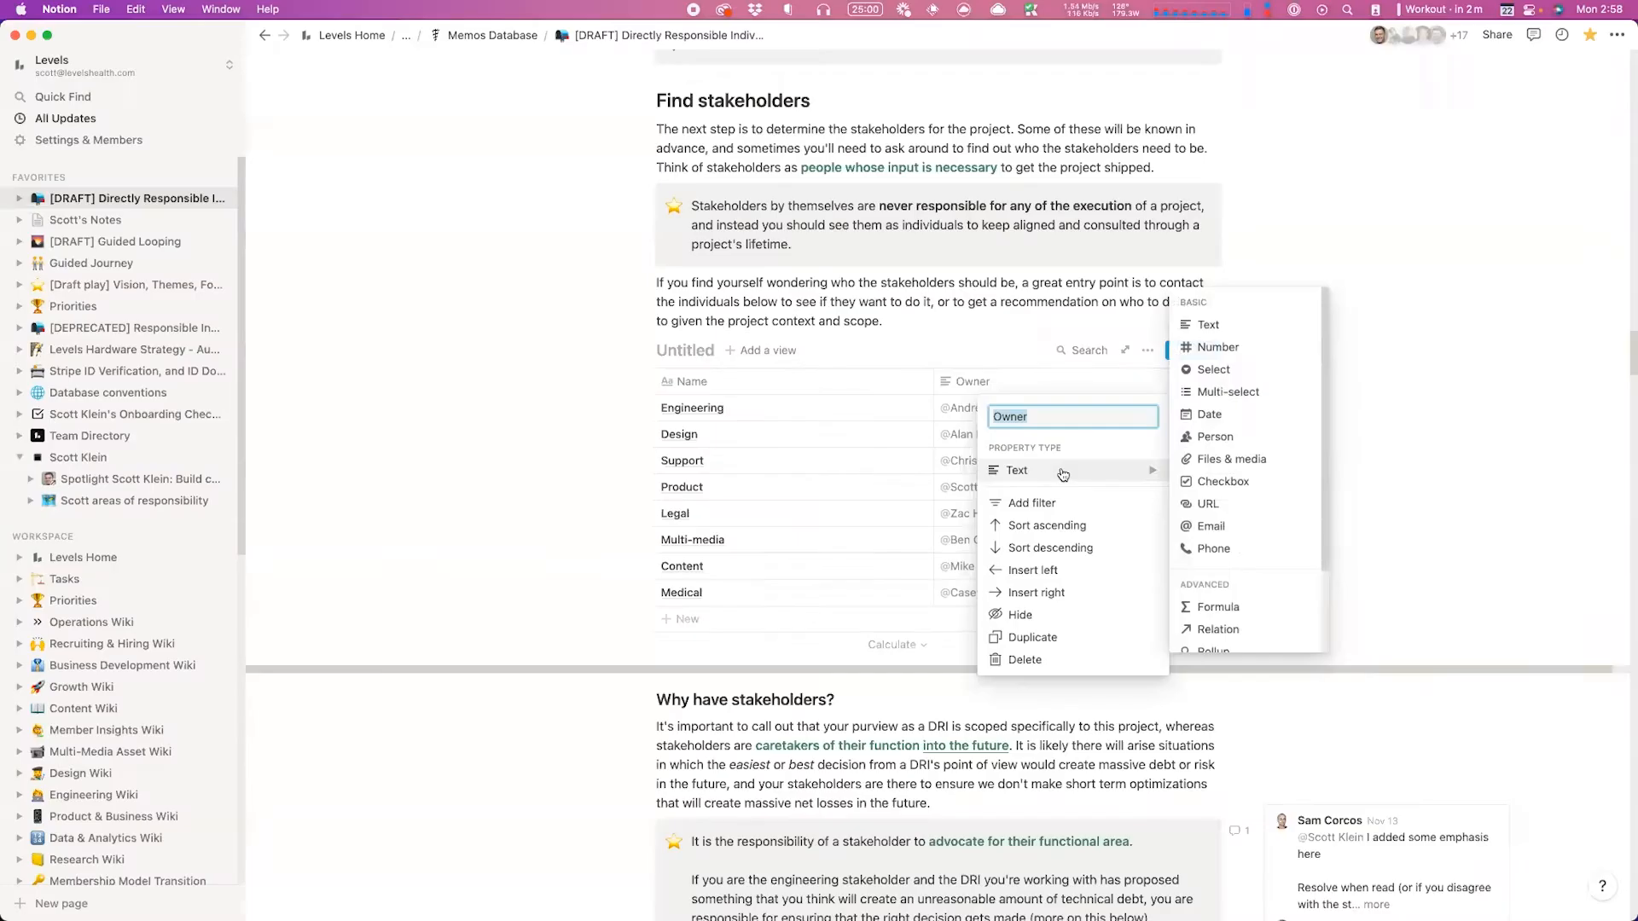
pyautogui.click(1215, 436)
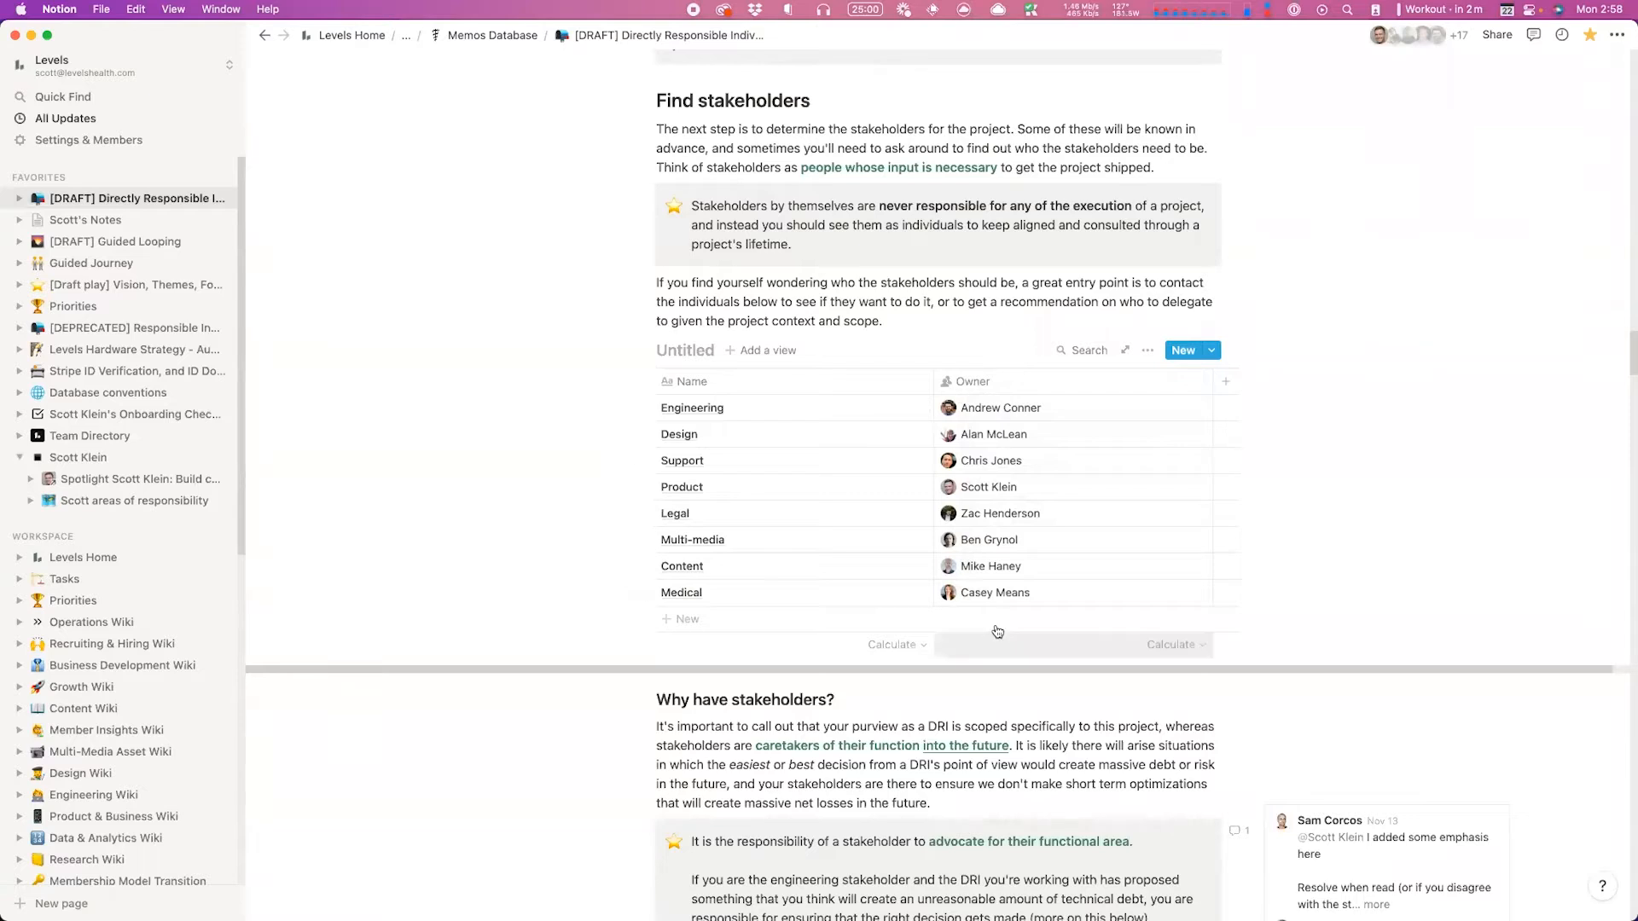
# Step: Open the Engineering stakeholder entry as a page preview
pyautogui.click(727, 411)
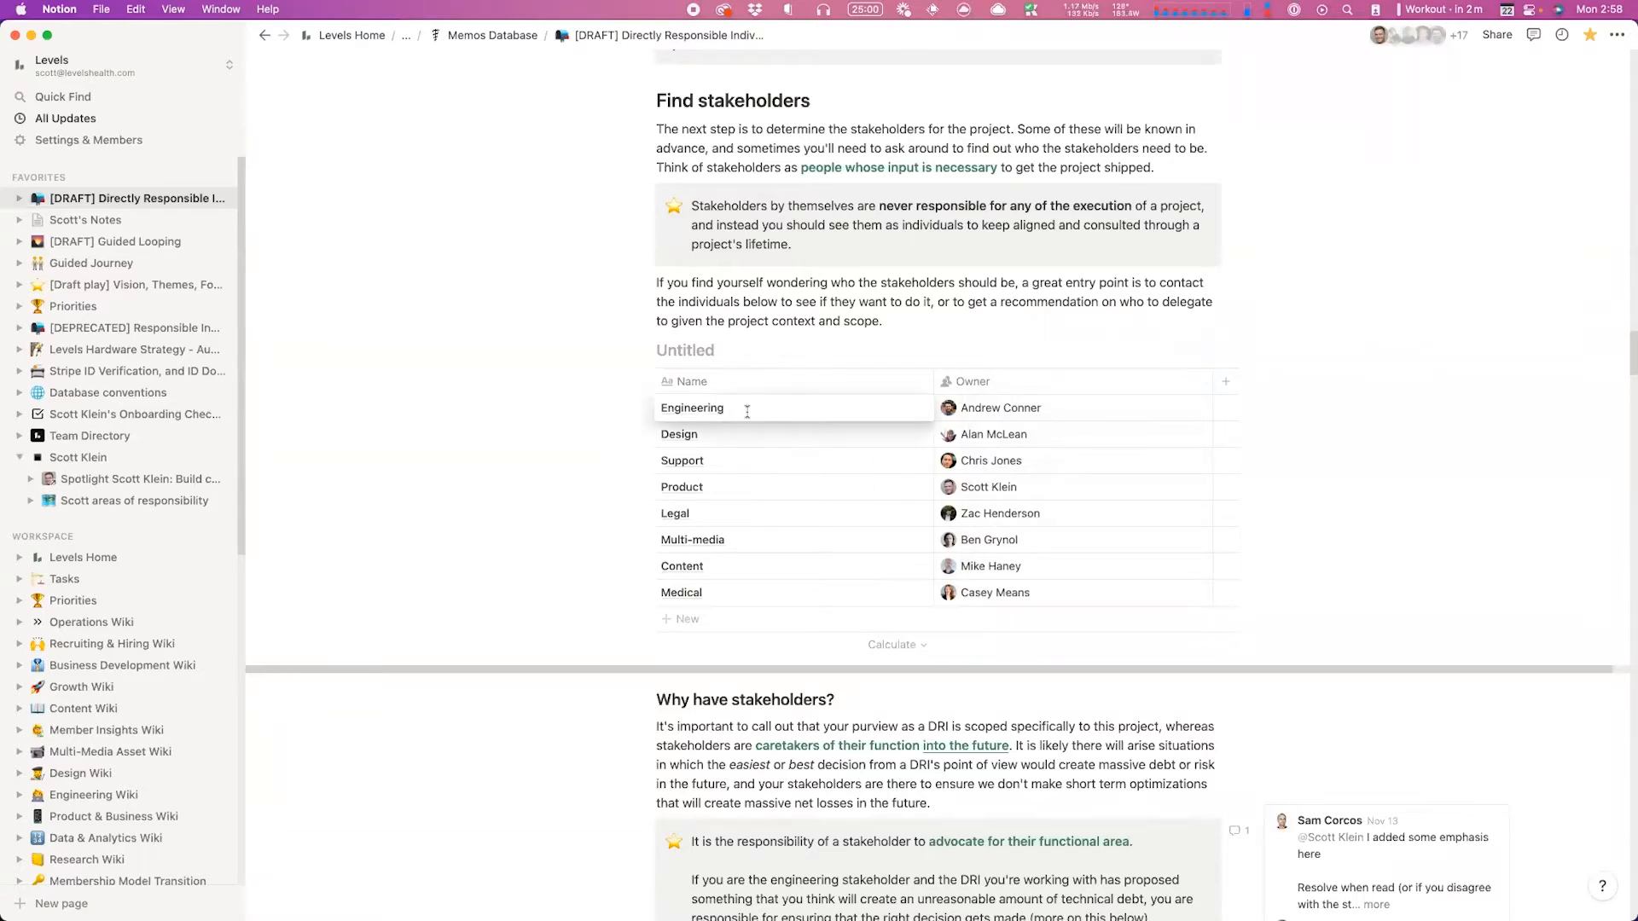
pyautogui.click(750, 424)
pyautogui.click(781, 425)
pyautogui.press('Escape')
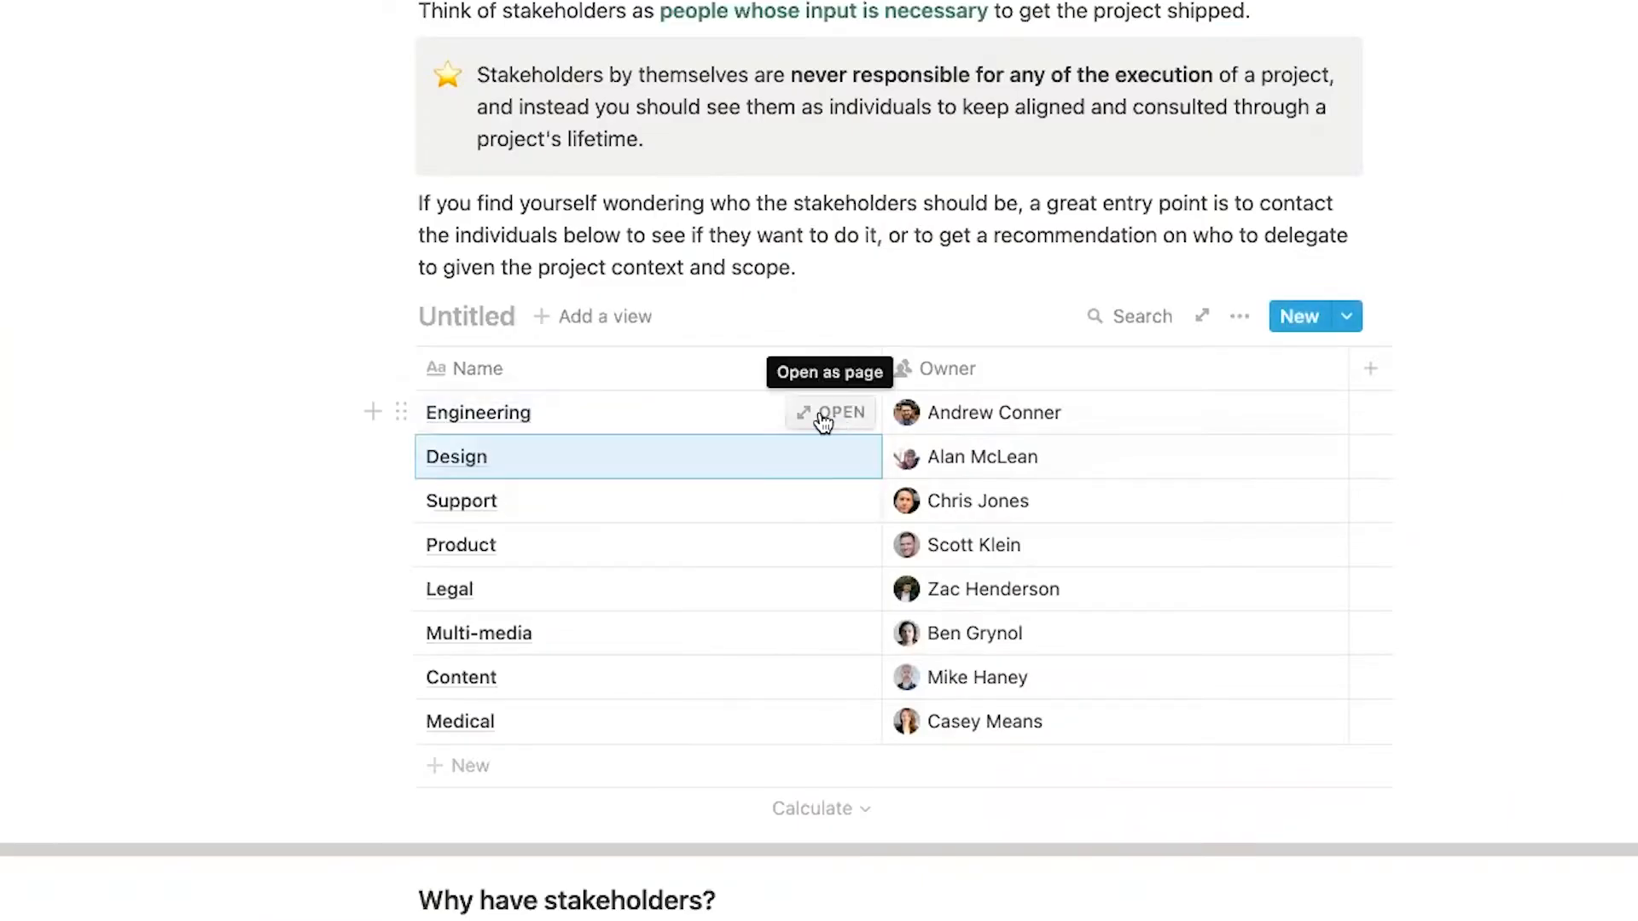
pyautogui.click(760, 418)
pyautogui.press('Escape')
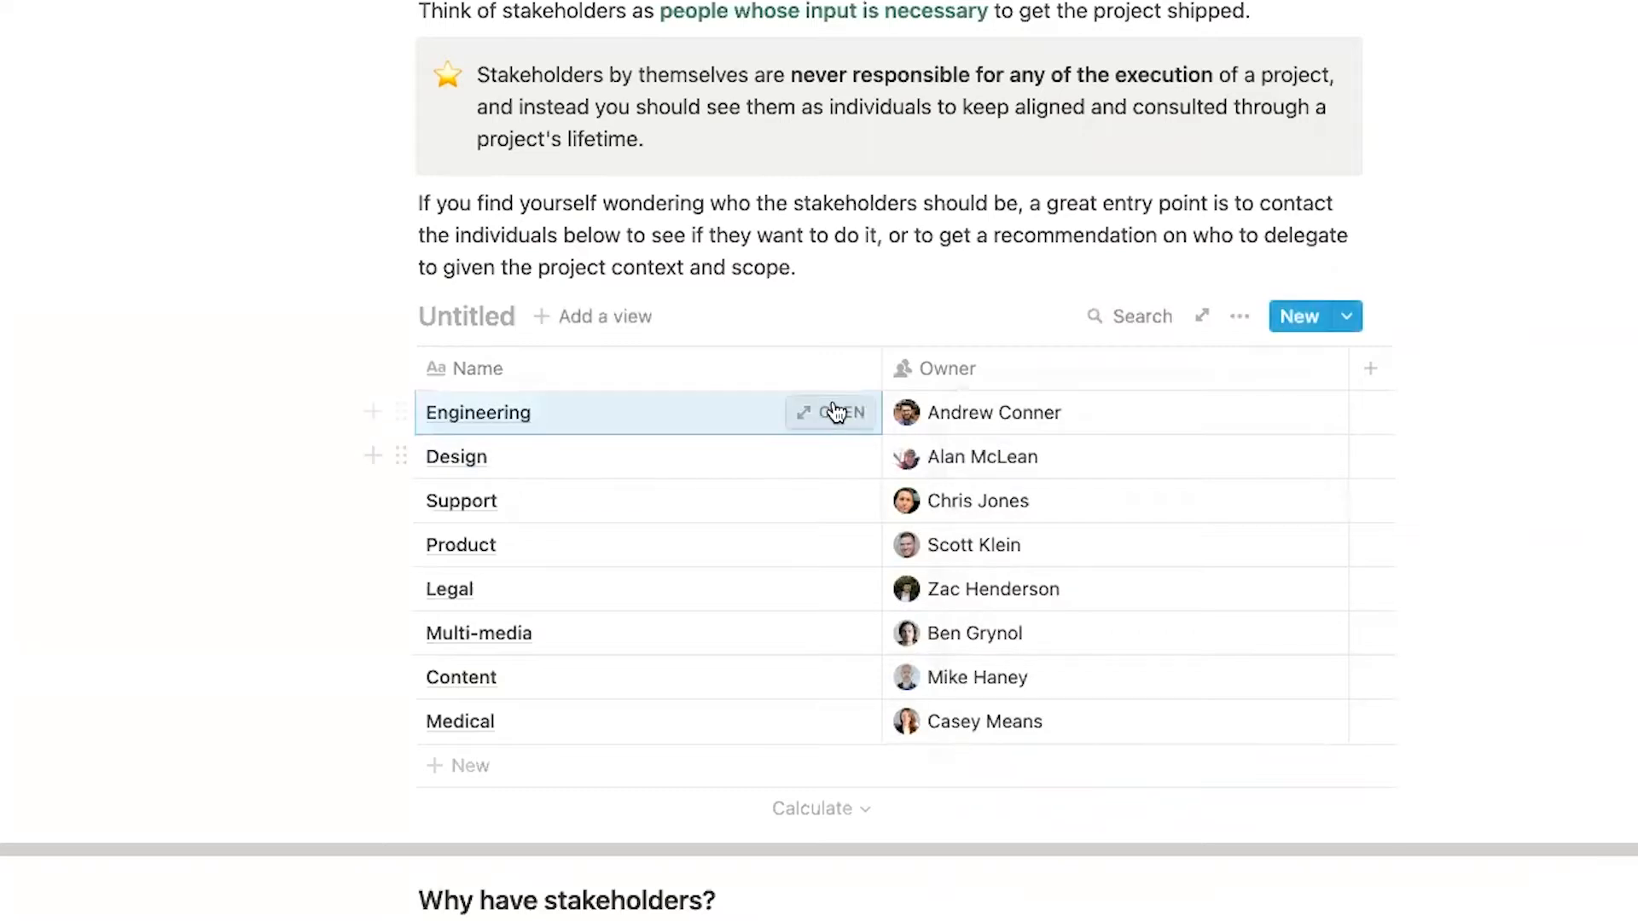
pyautogui.click(837, 411)
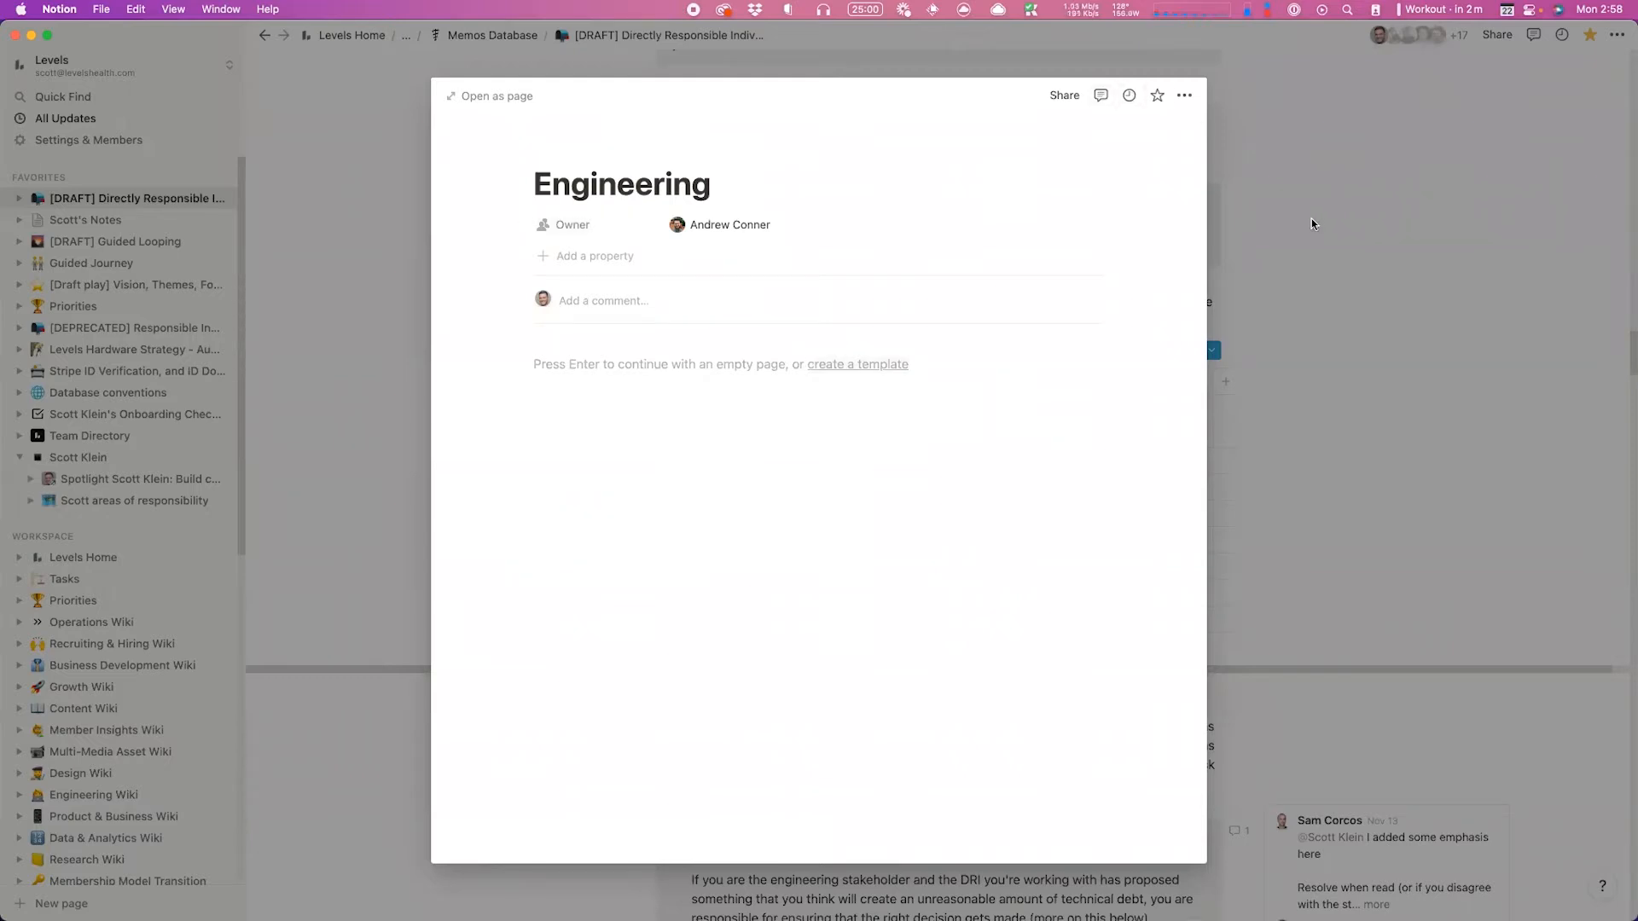
# Step: Close the Engineering preview, turn the database into a simple table, and select the Design and Engineering cells
pyautogui.click(1212, 349)
pyautogui.click(1148, 352)
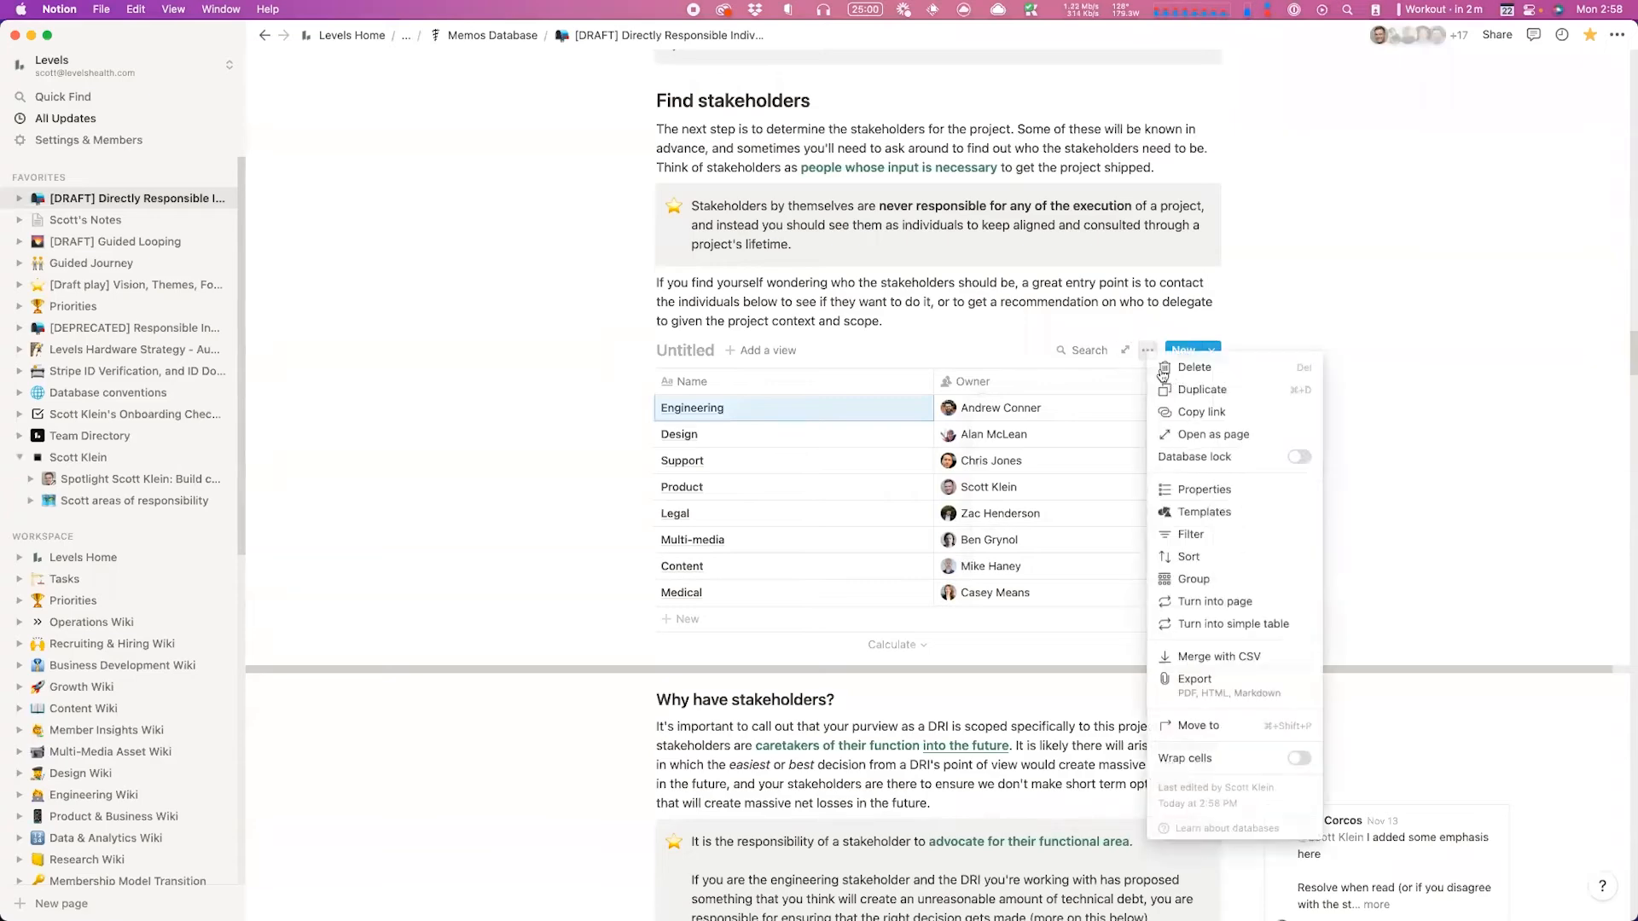
pyautogui.click(1272, 623)
pyautogui.click(726, 411)
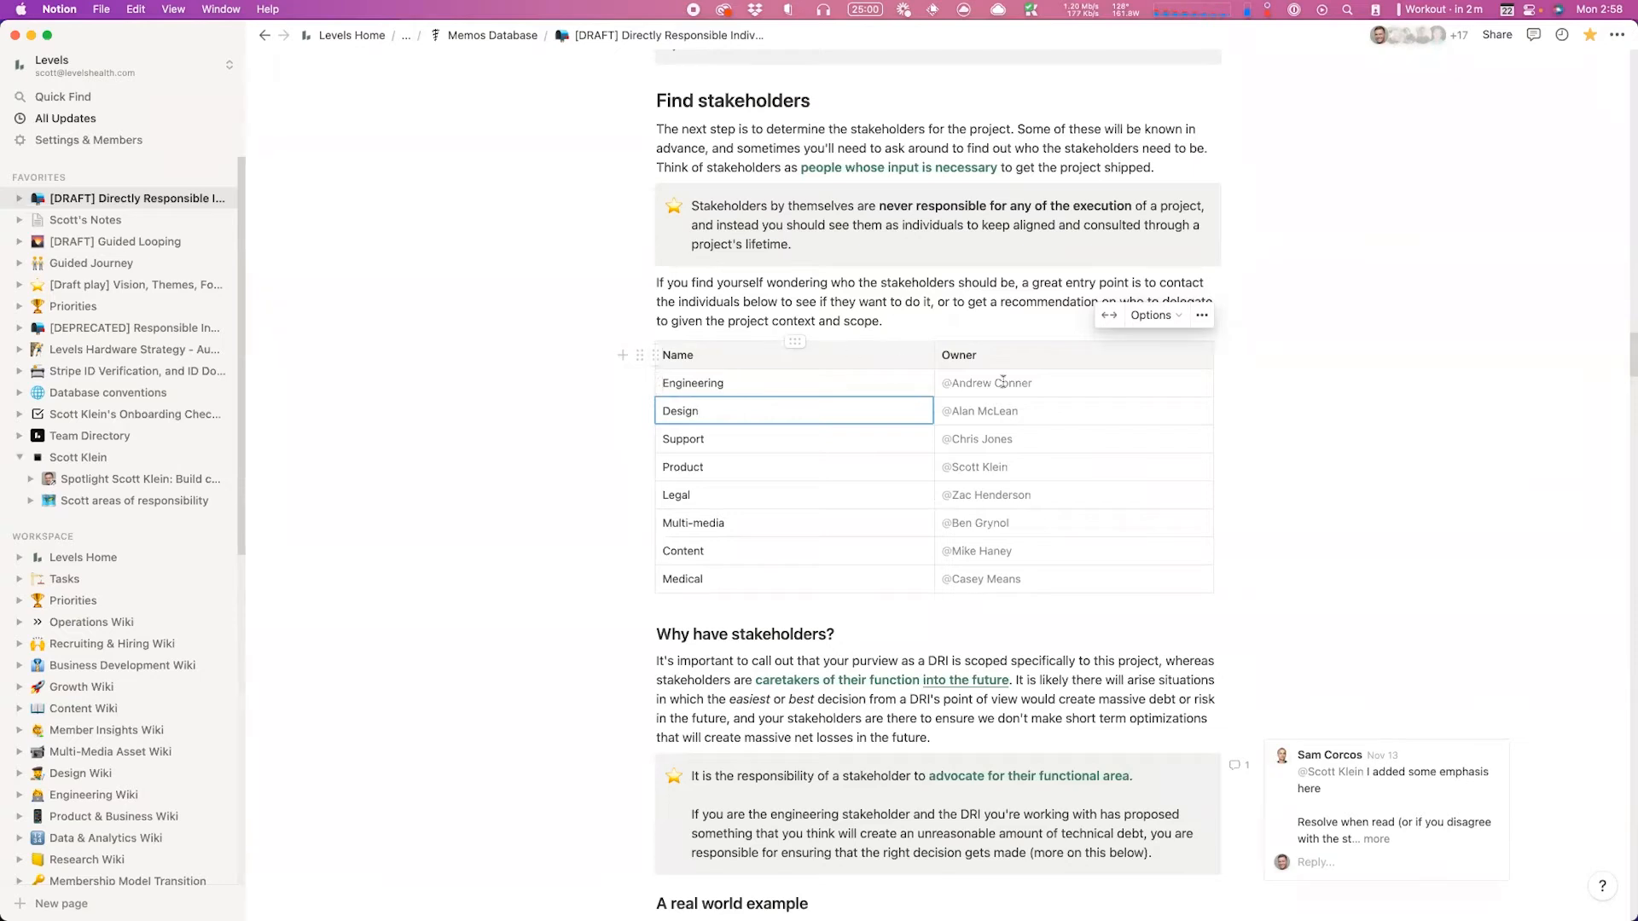
pyautogui.click(1054, 380)
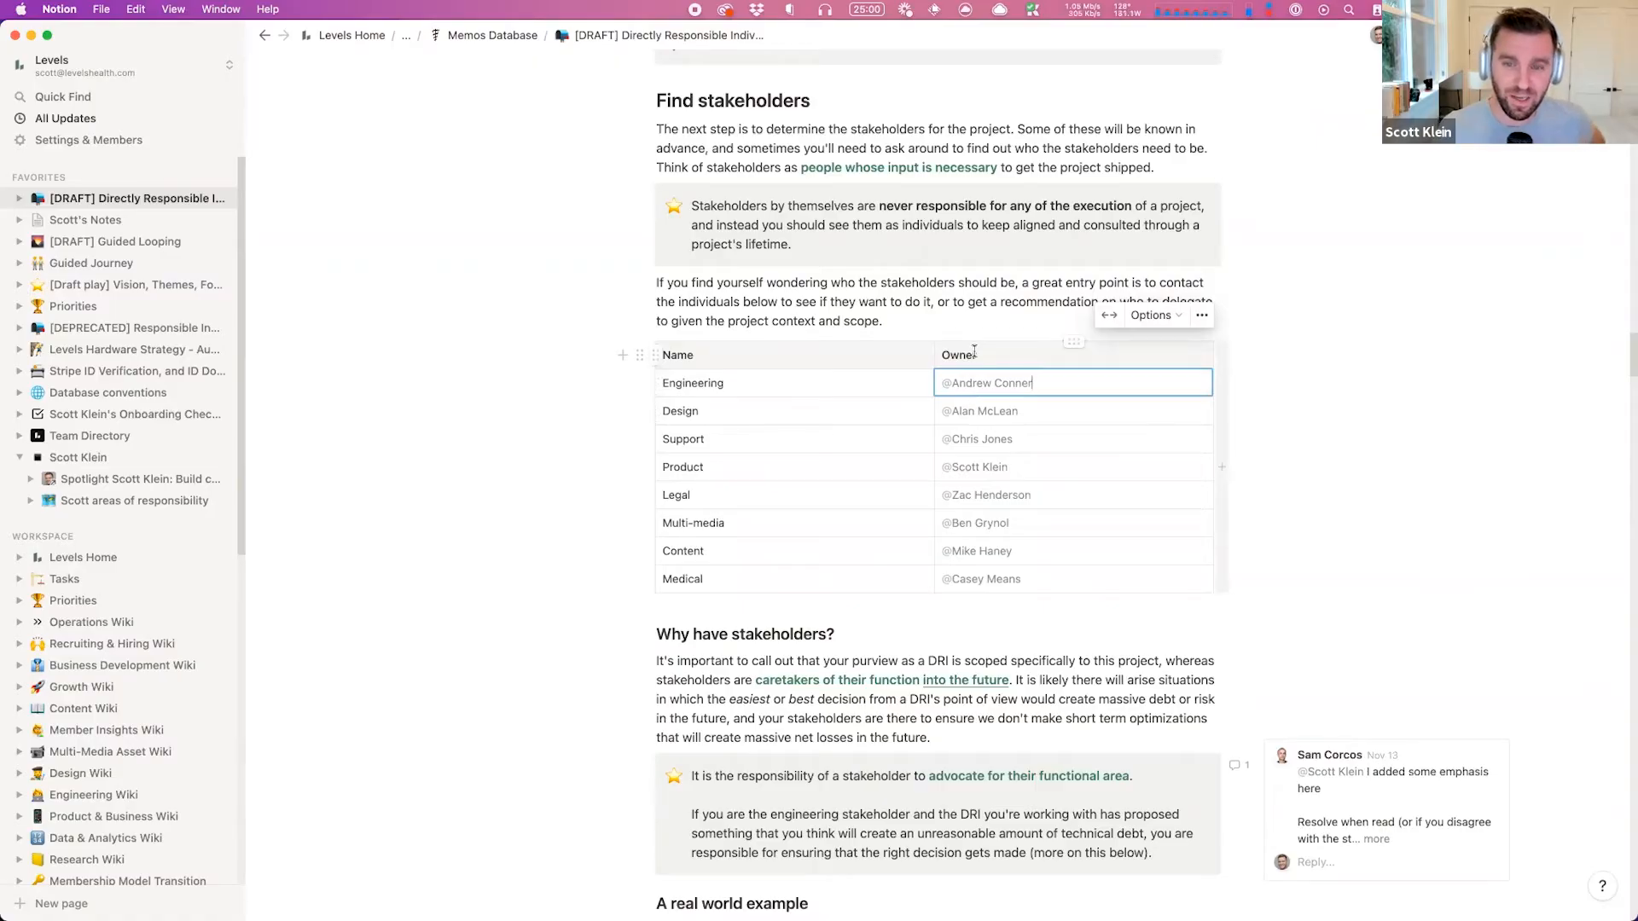
pyautogui.click(810, 359)
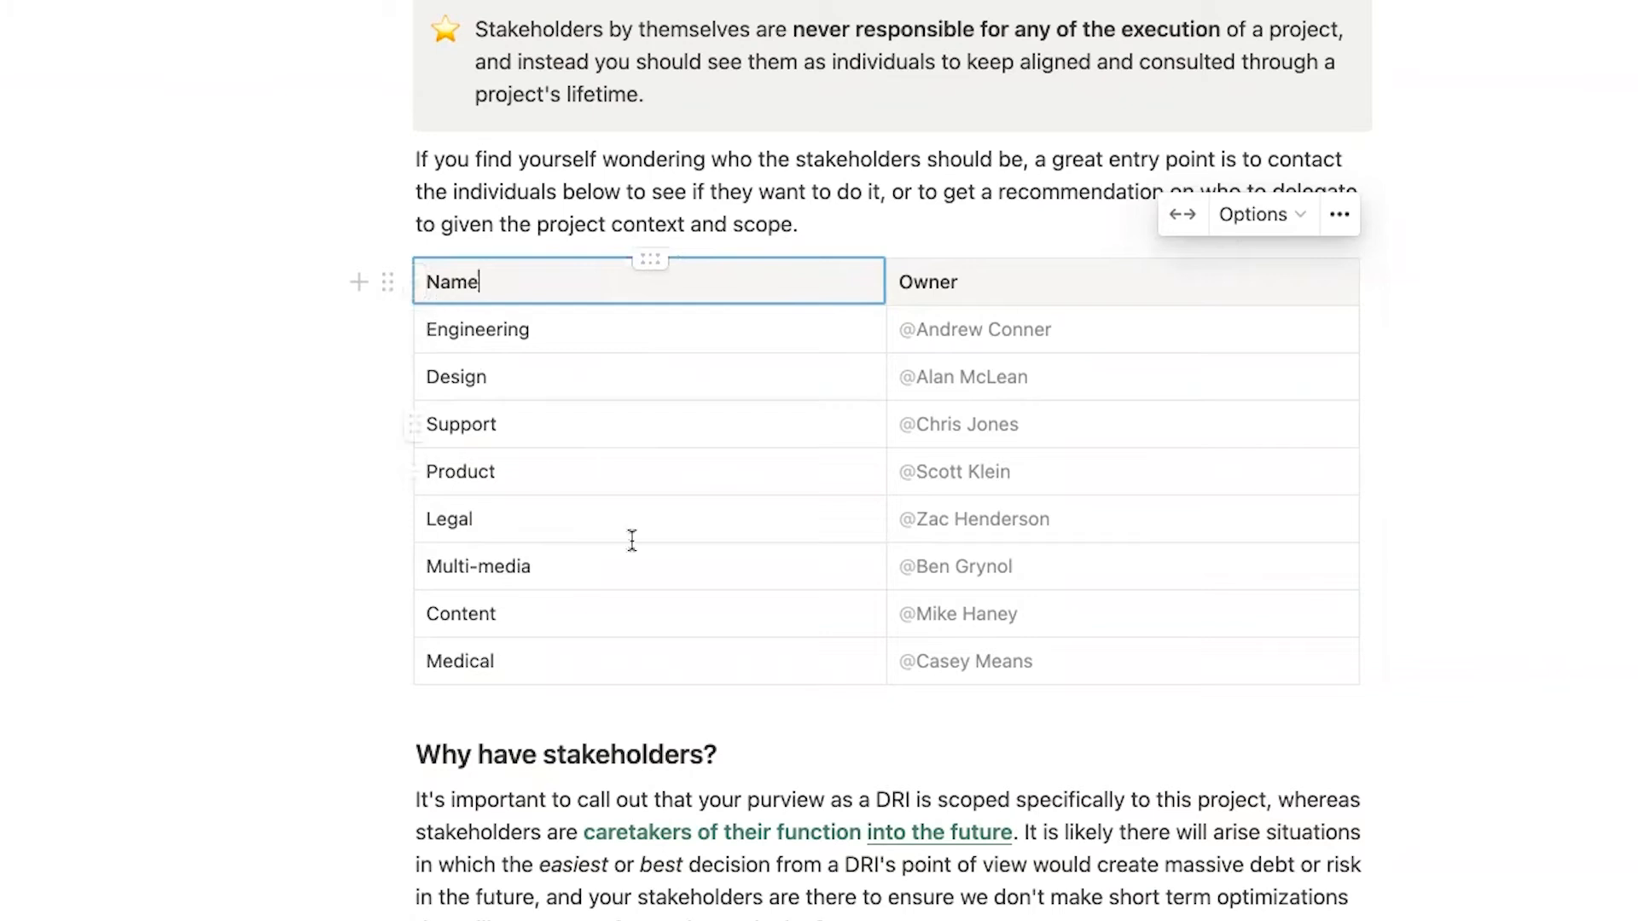
pyautogui.click(1340, 214)
pyautogui.click(1255, 218)
pyautogui.click(1245, 268)
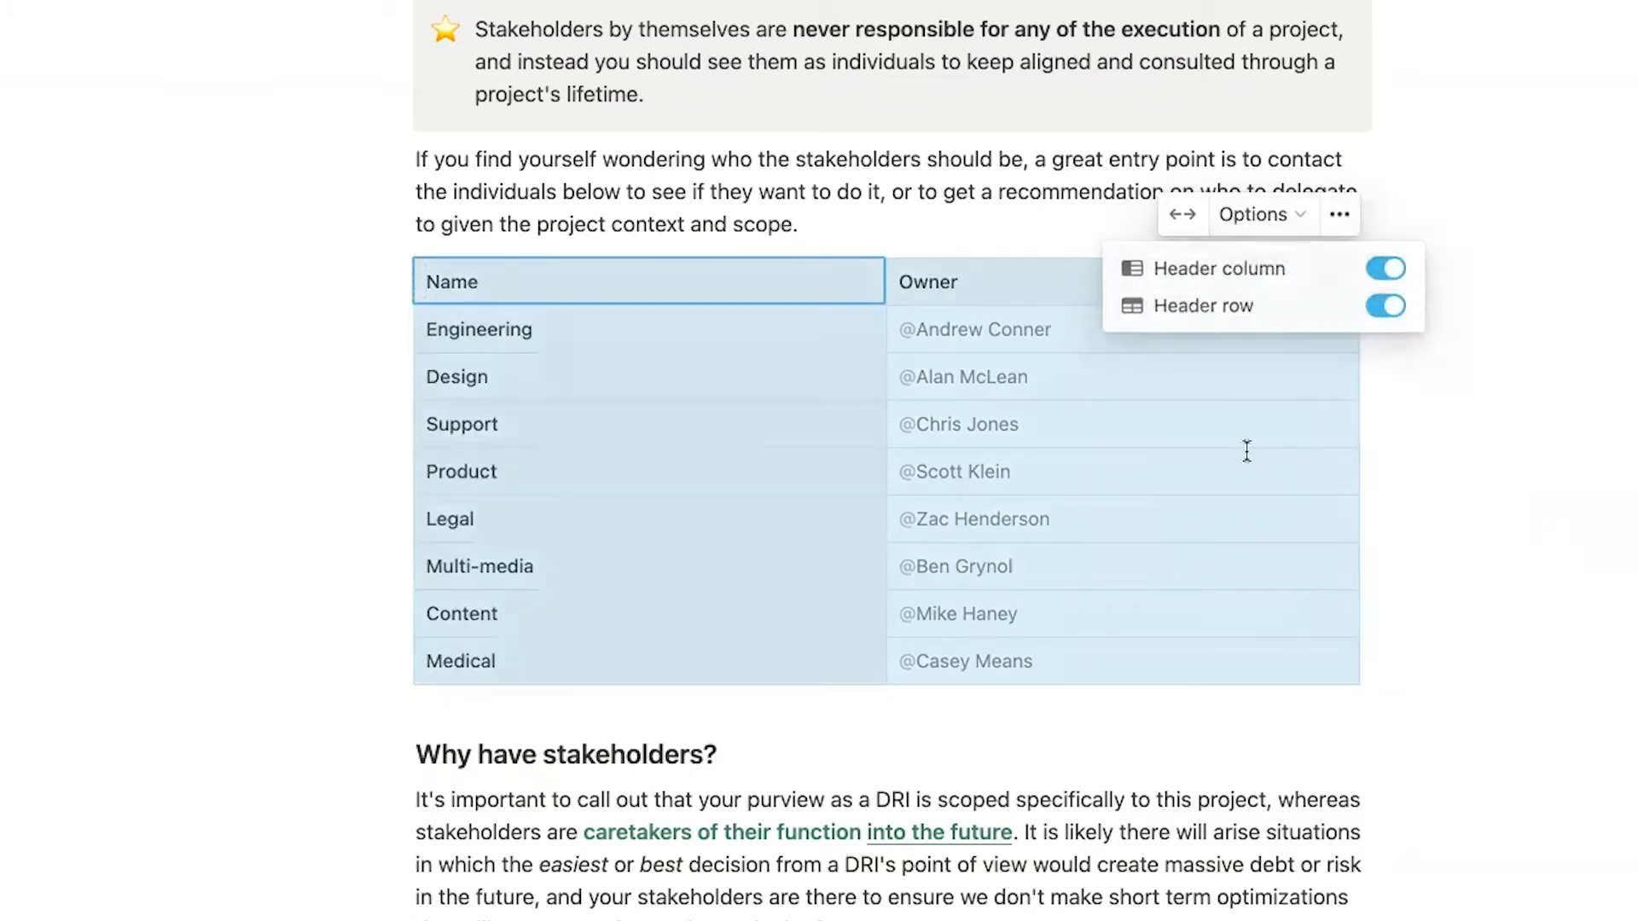
pyautogui.click(651, 371)
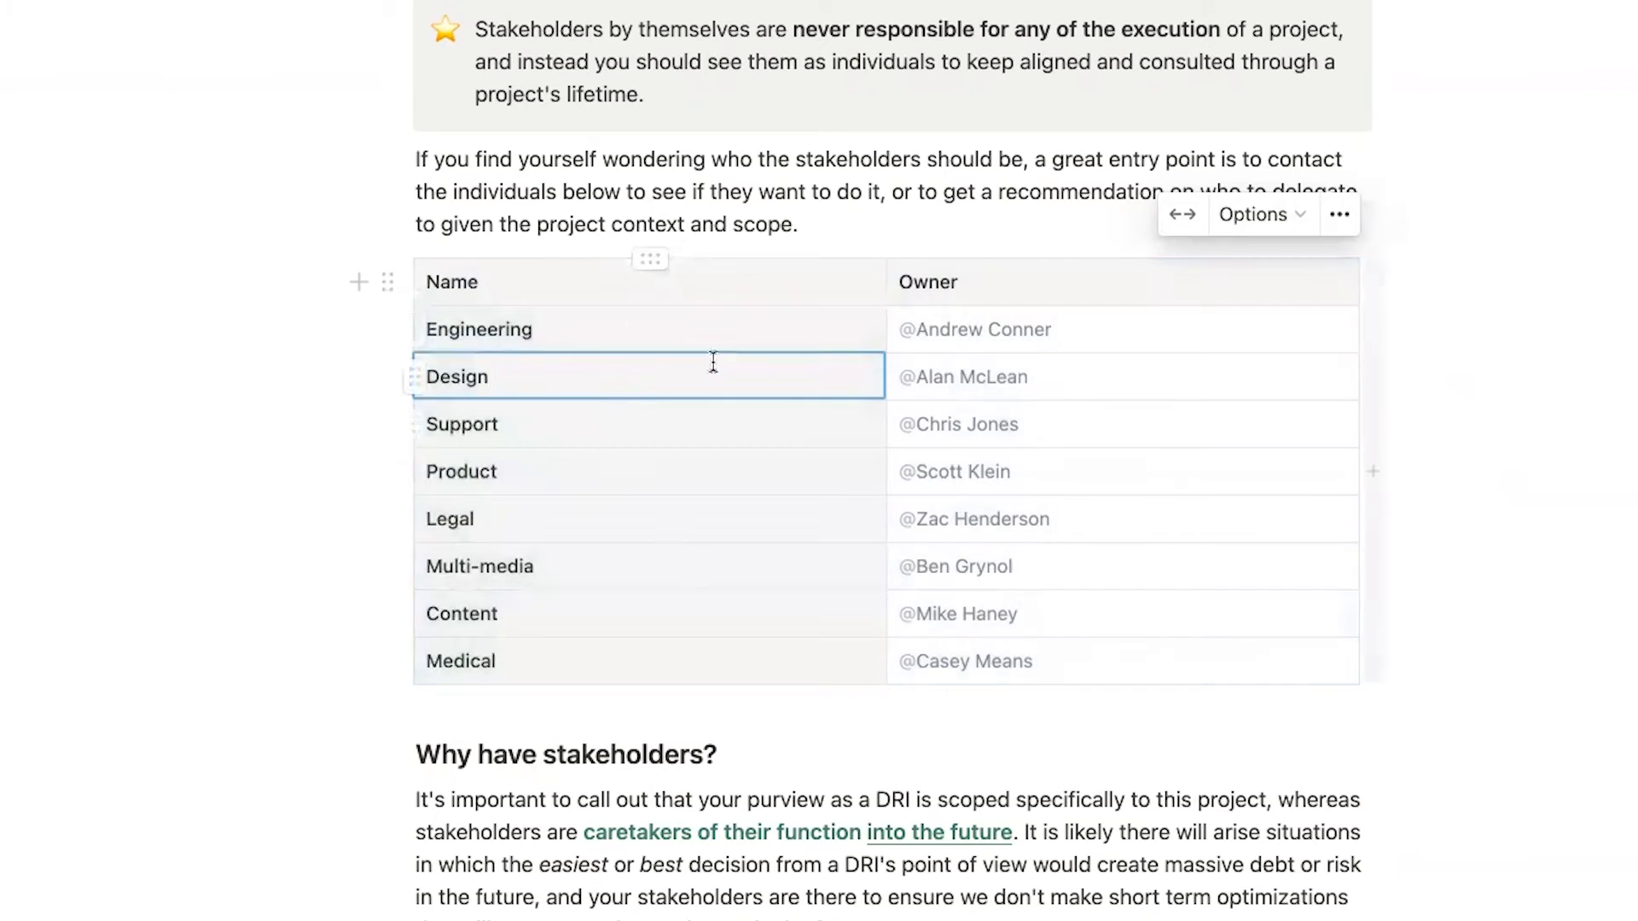
pyautogui.click(1261, 218)
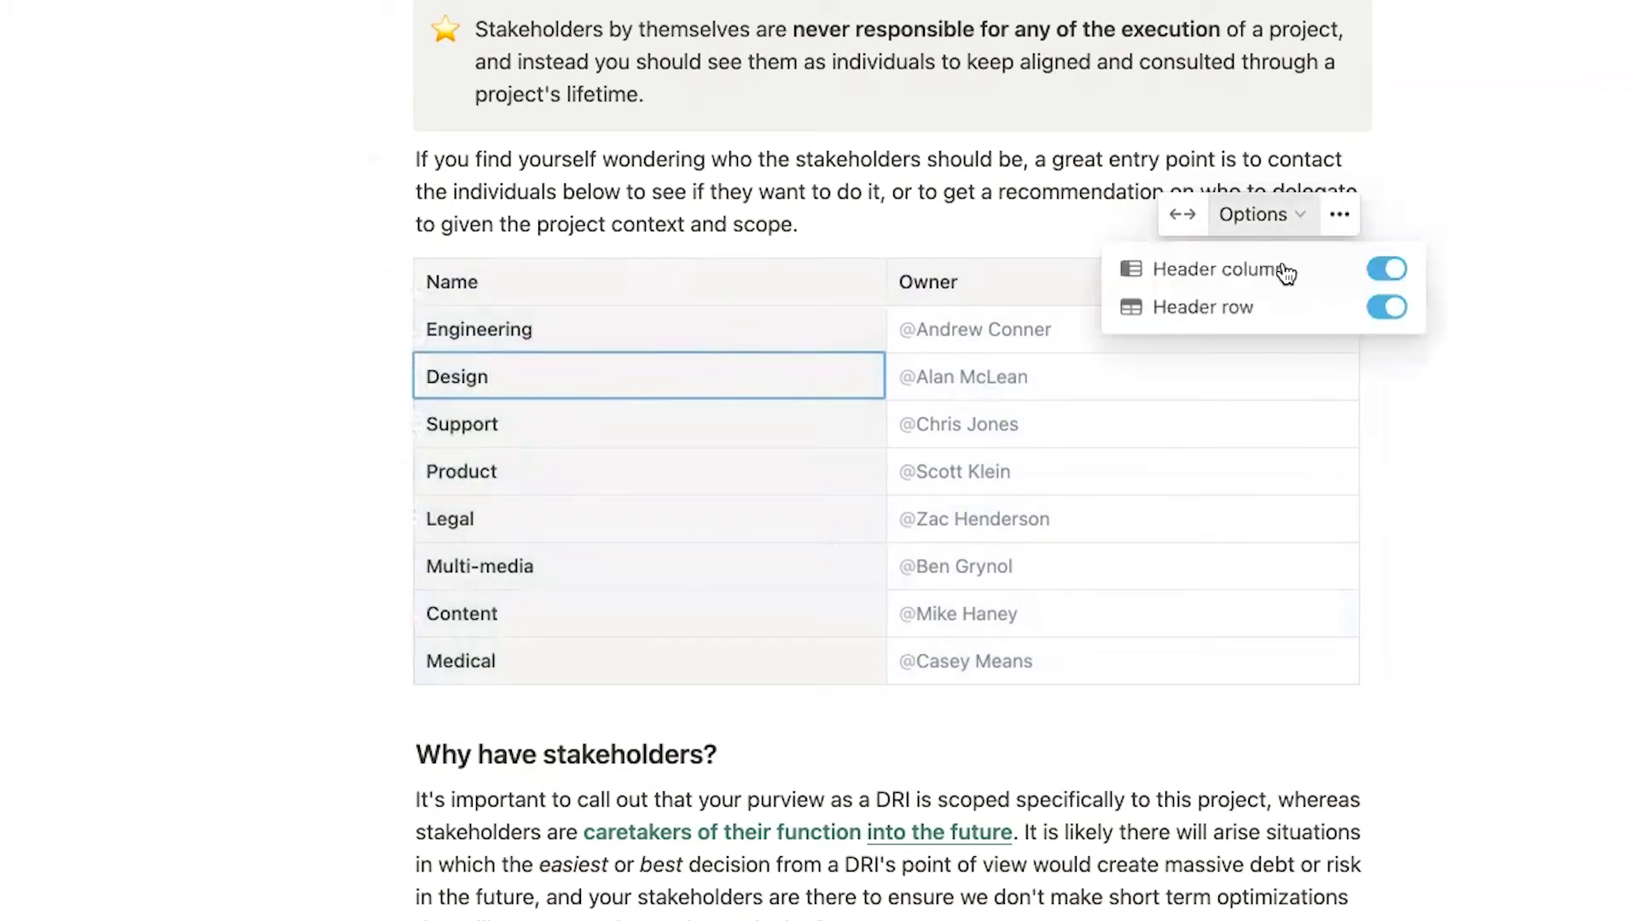
pyautogui.click(1387, 269)
pyautogui.click(669, 337)
pyautogui.click(669, 337)
pyautogui.click(1046, 330)
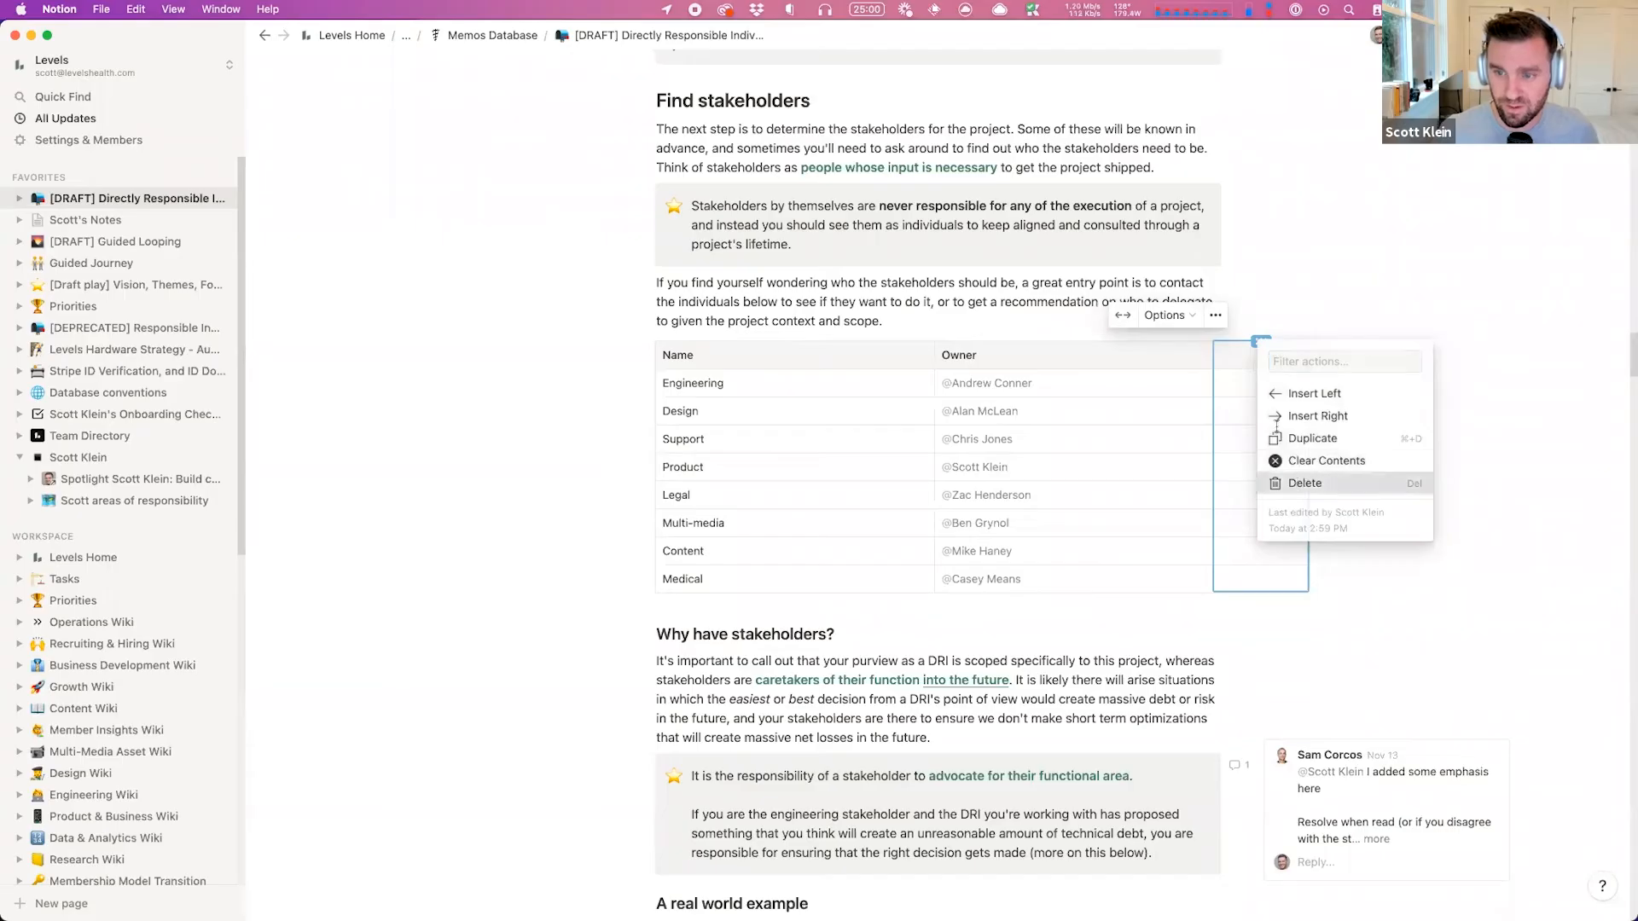
pyautogui.click(1226, 448)
pyautogui.moveTo(1222, 601)
pyautogui.mouseDown()
pyautogui.moveTo(1431, 759)
pyautogui.moveTo(1444, 790)
pyautogui.moveTo(1268, 703)
pyautogui.moveTo(1212, 601)
pyautogui.mouseUp()
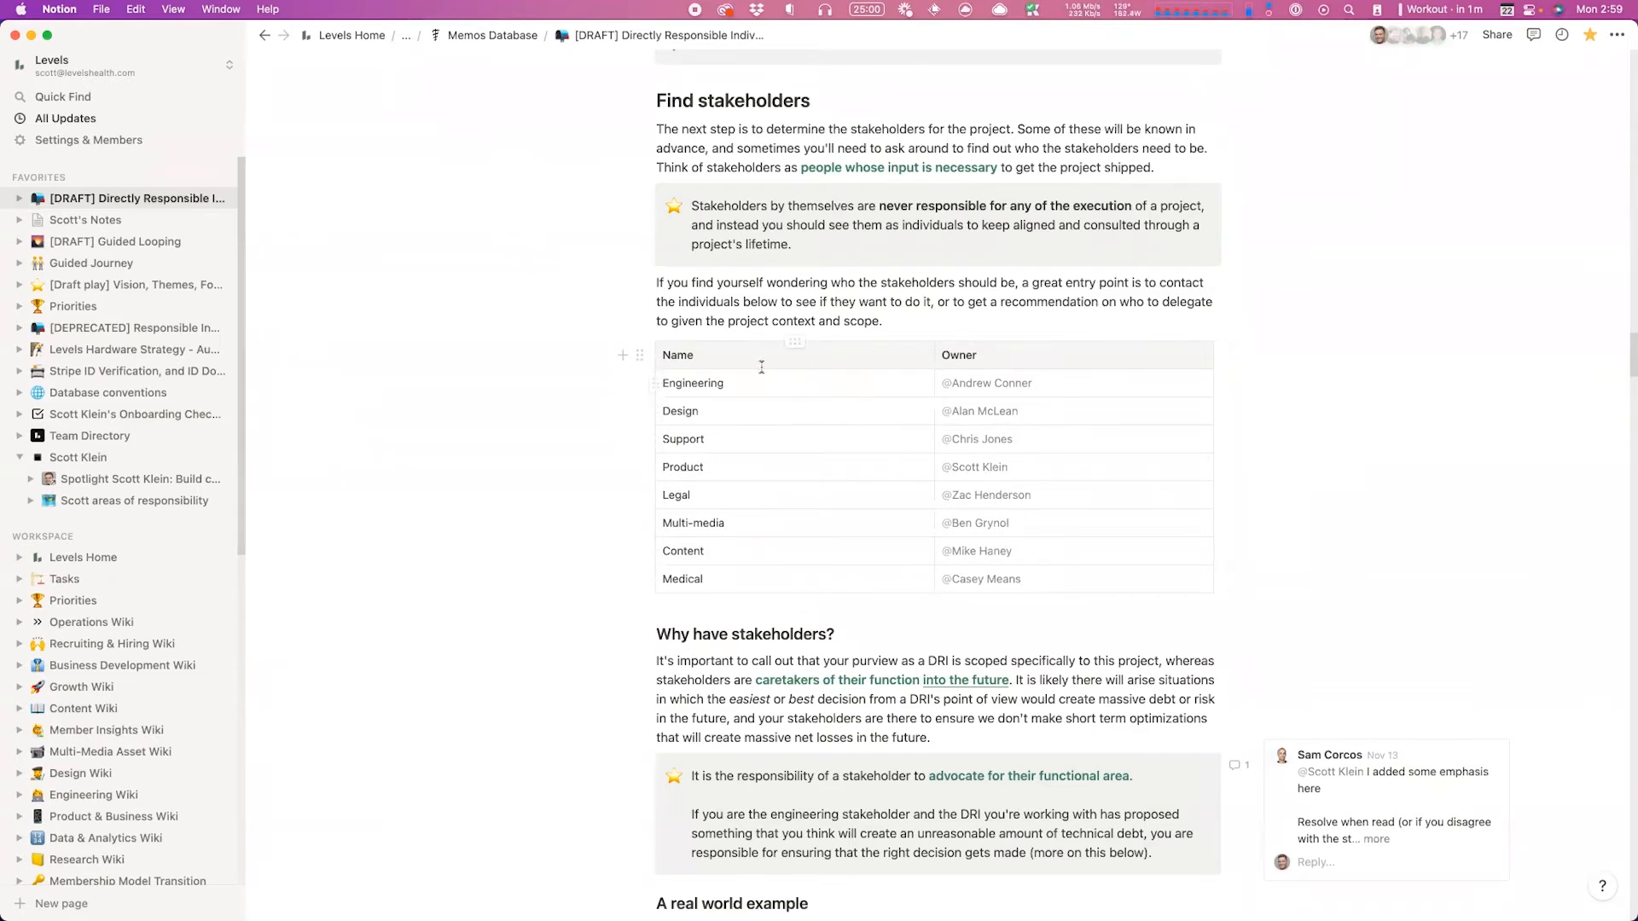
pyautogui.click(695, 354)
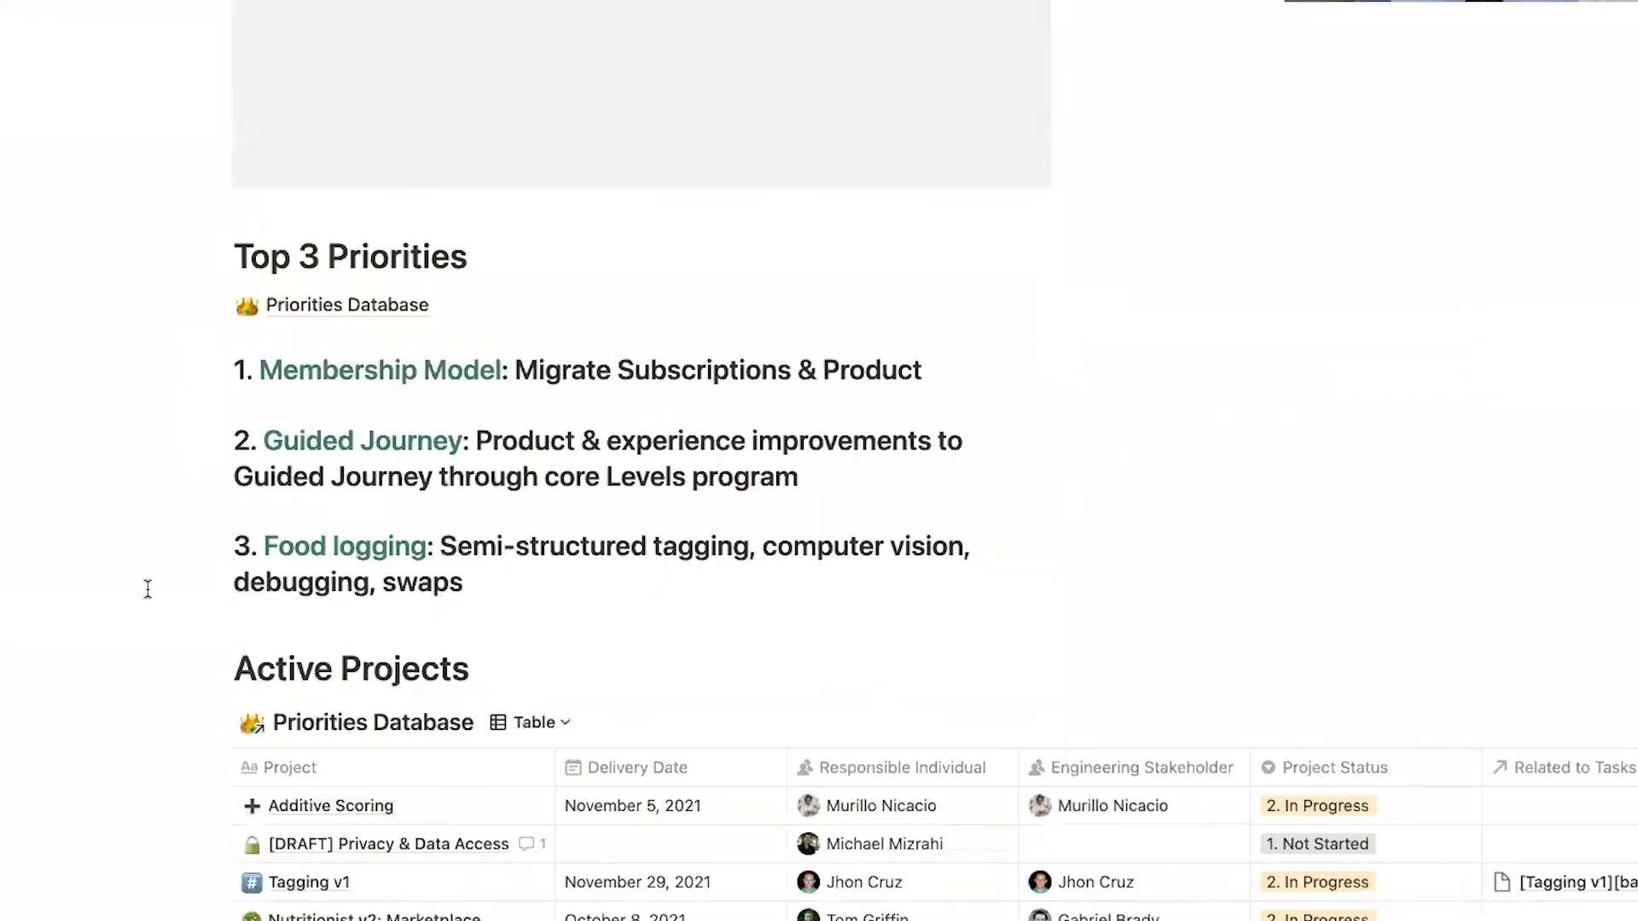
# Step: Preview the Guided Journey project (Project Status 6. Split, Scope Status 4. N/A), scroll through, then close it
pyautogui.scroll(-6, 400, 412)
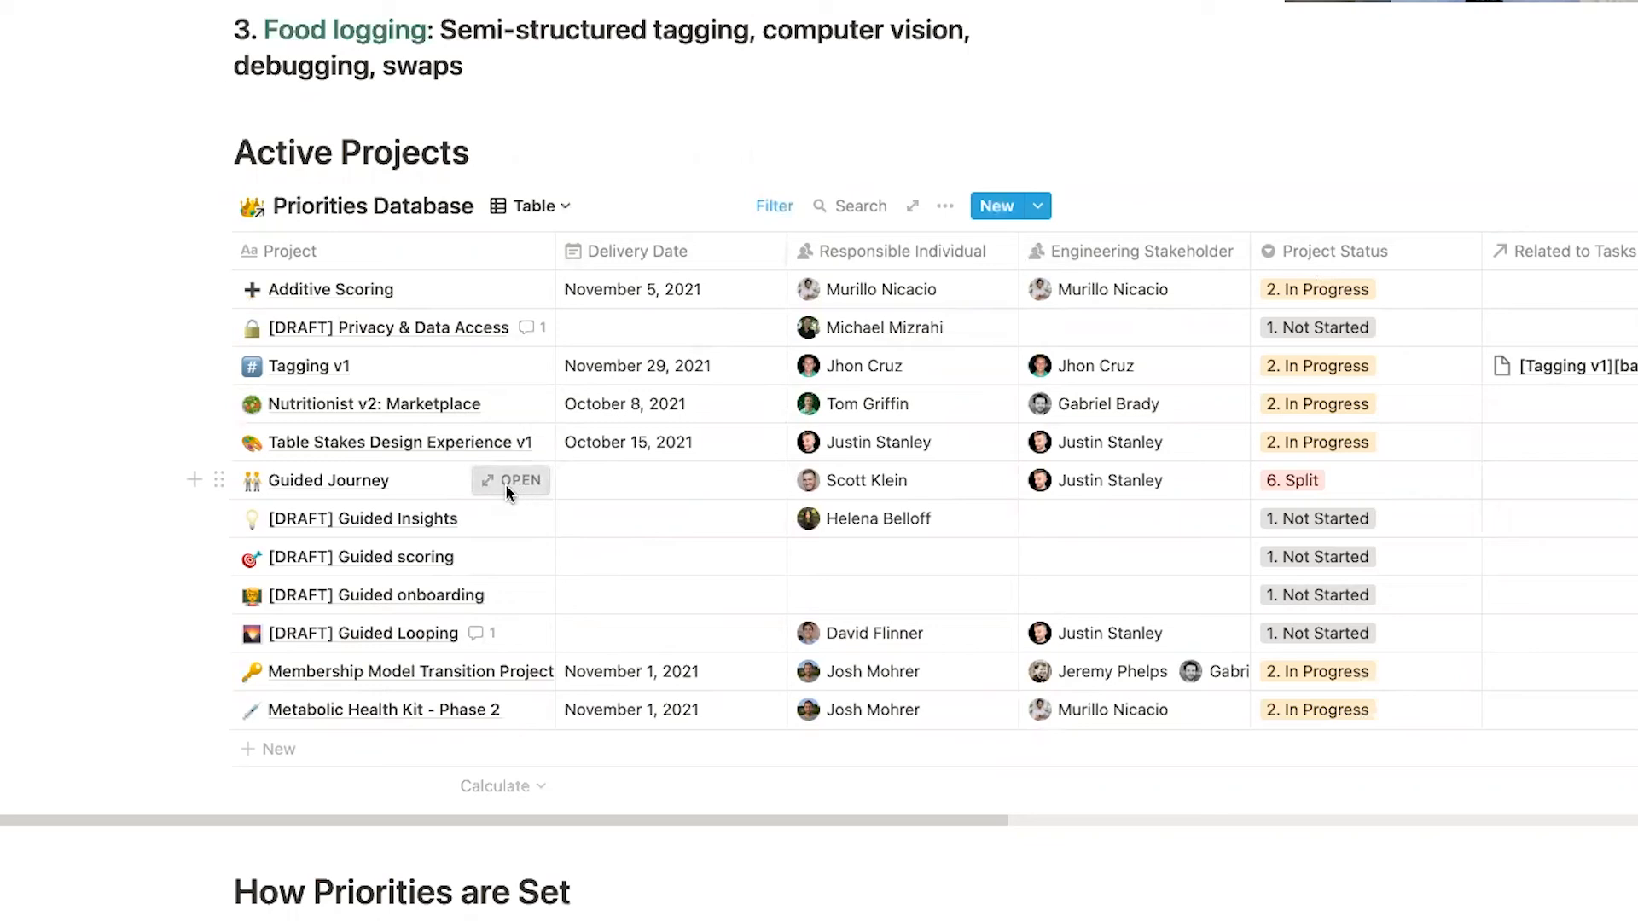
pyautogui.click(507, 481)
pyautogui.scroll(-10, 519, 680)
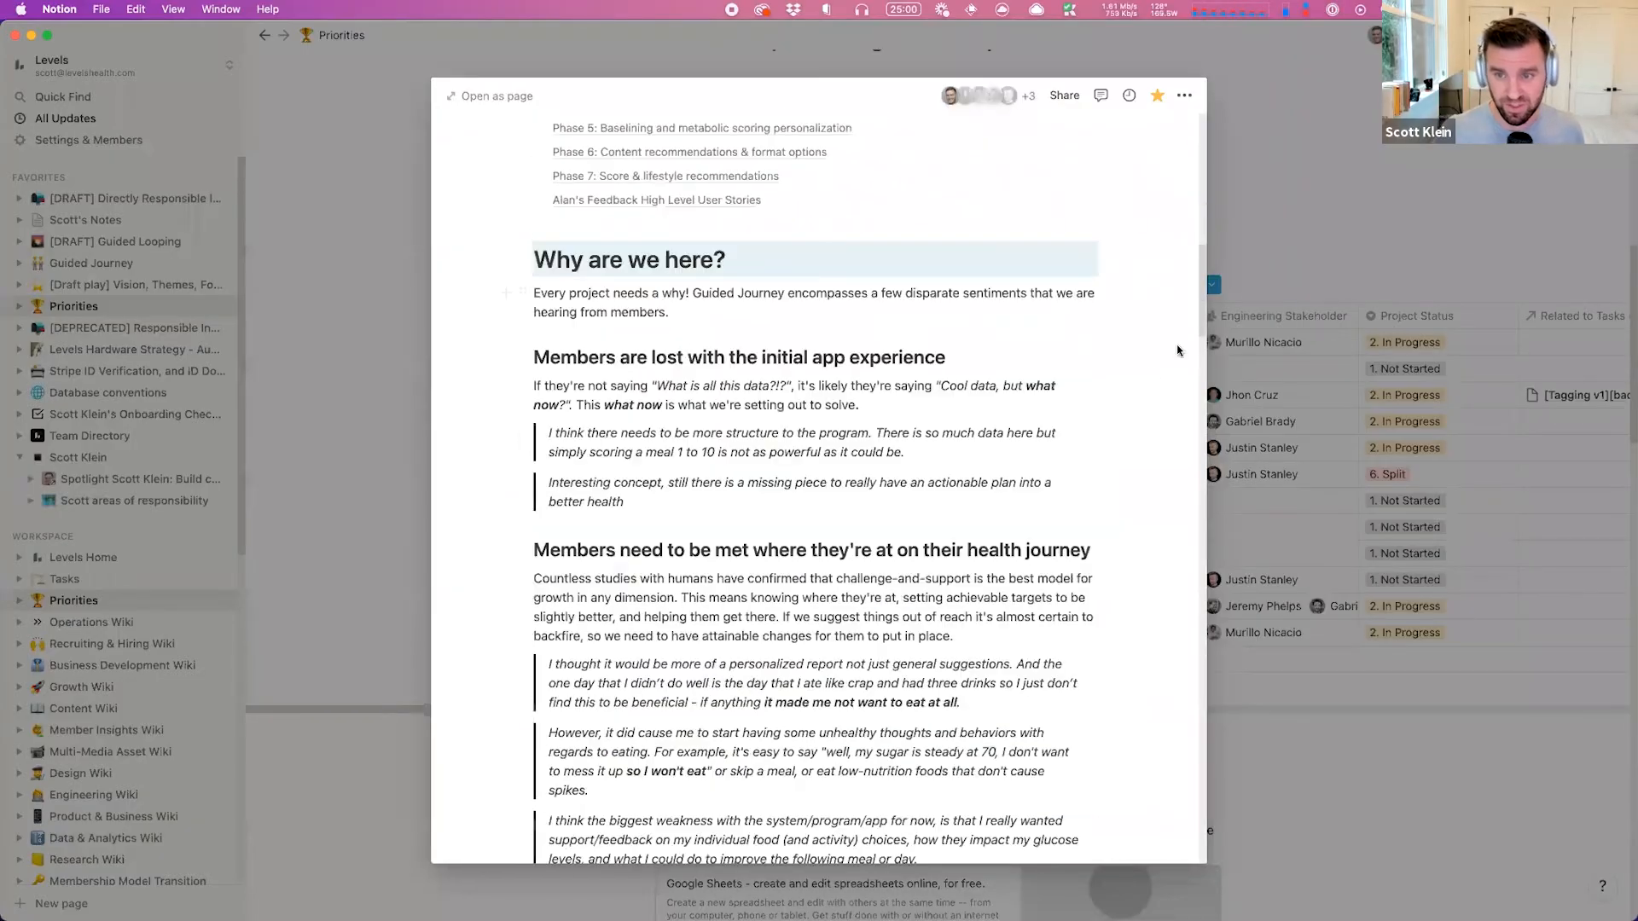
pyautogui.scroll(-3, 1178, 350)
pyautogui.scroll(-20, 1190, 452)
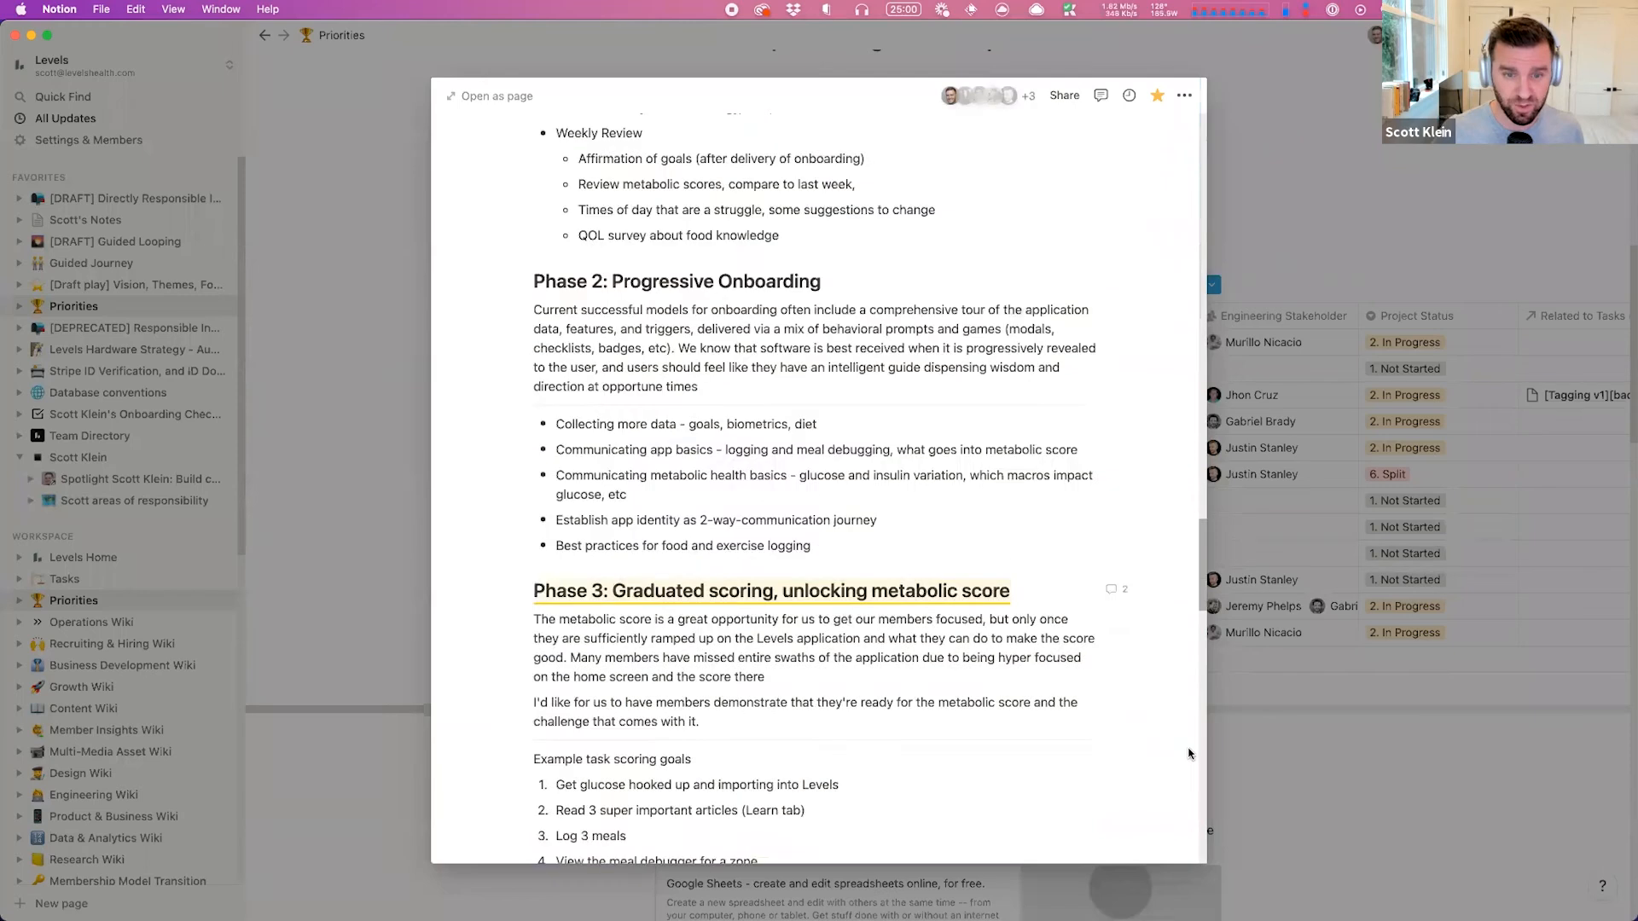
pyautogui.scroll(20, 1180, 188)
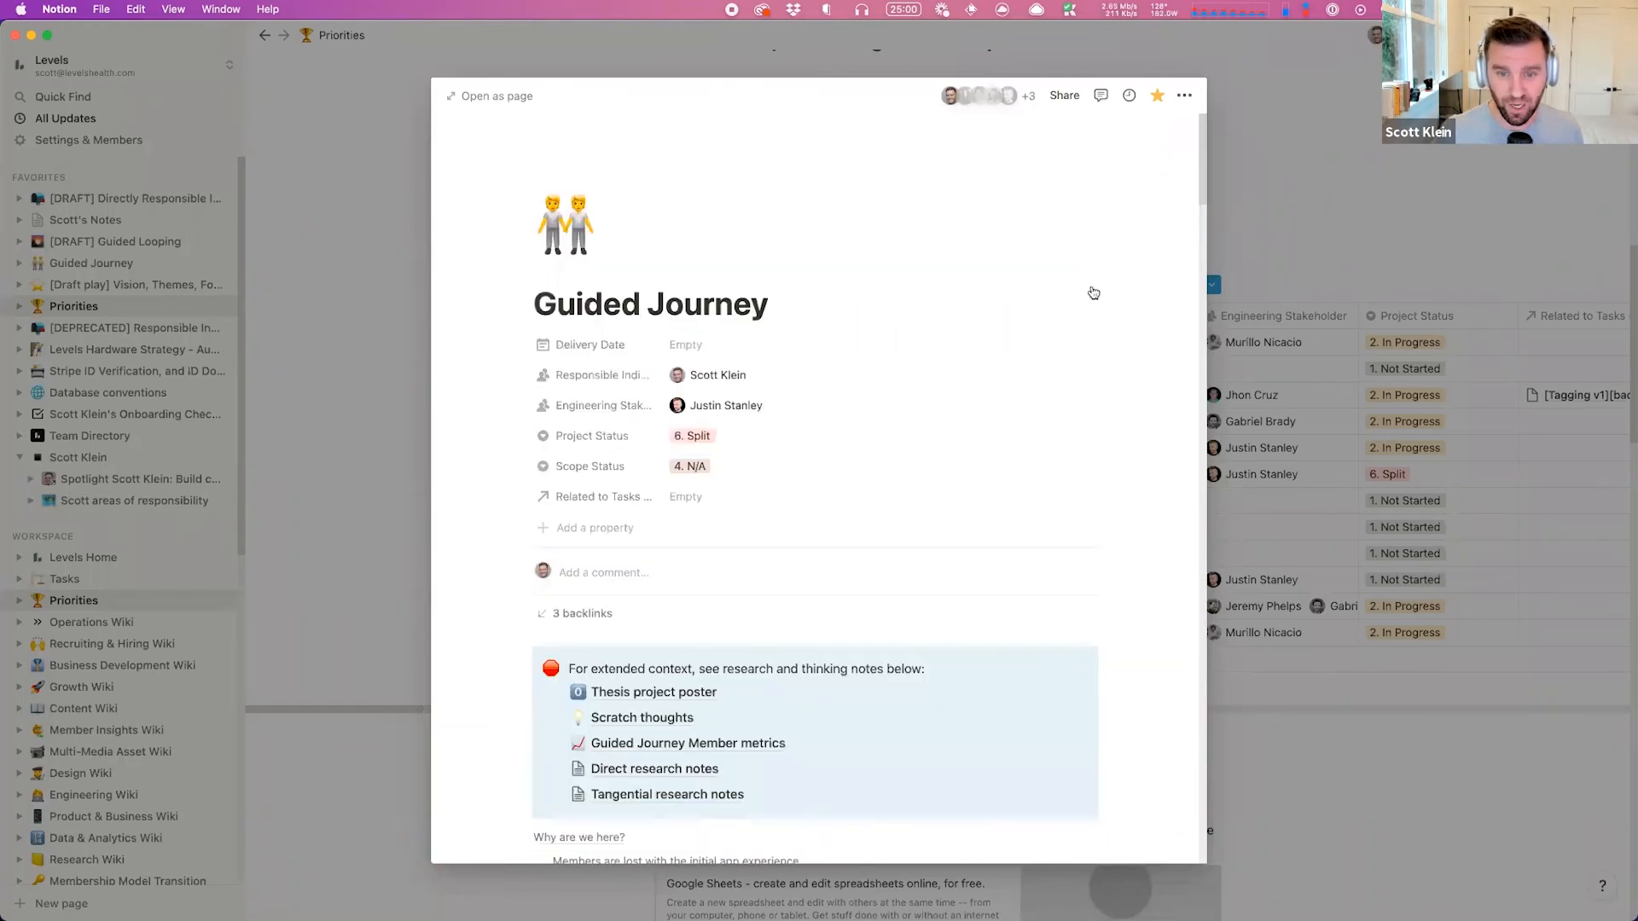
pyautogui.press('Escape')
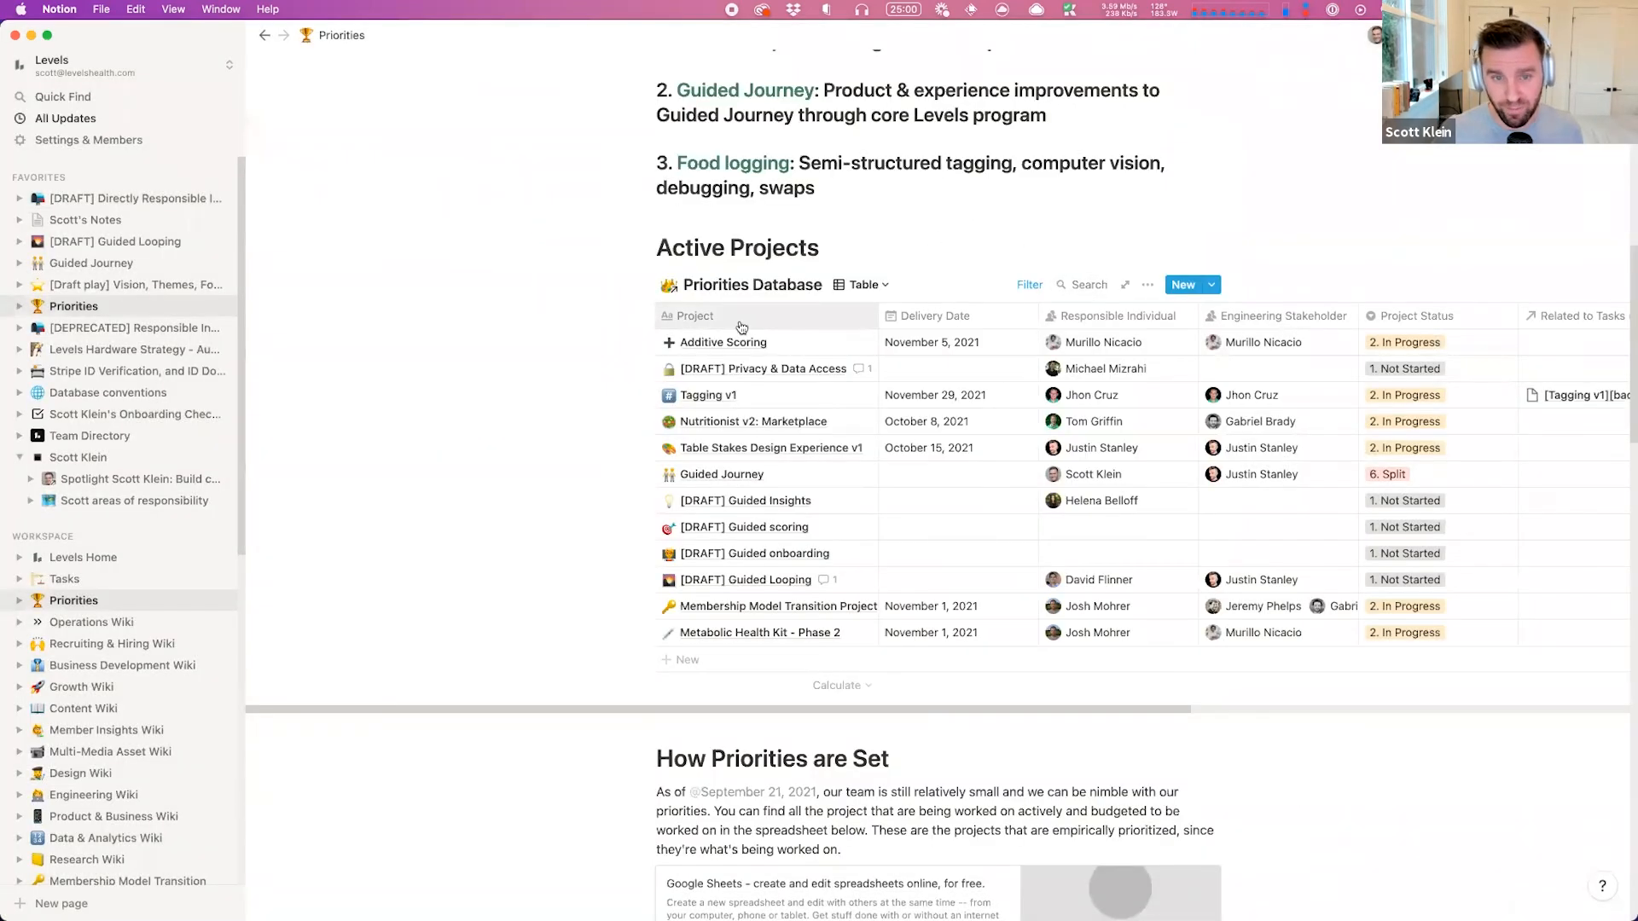